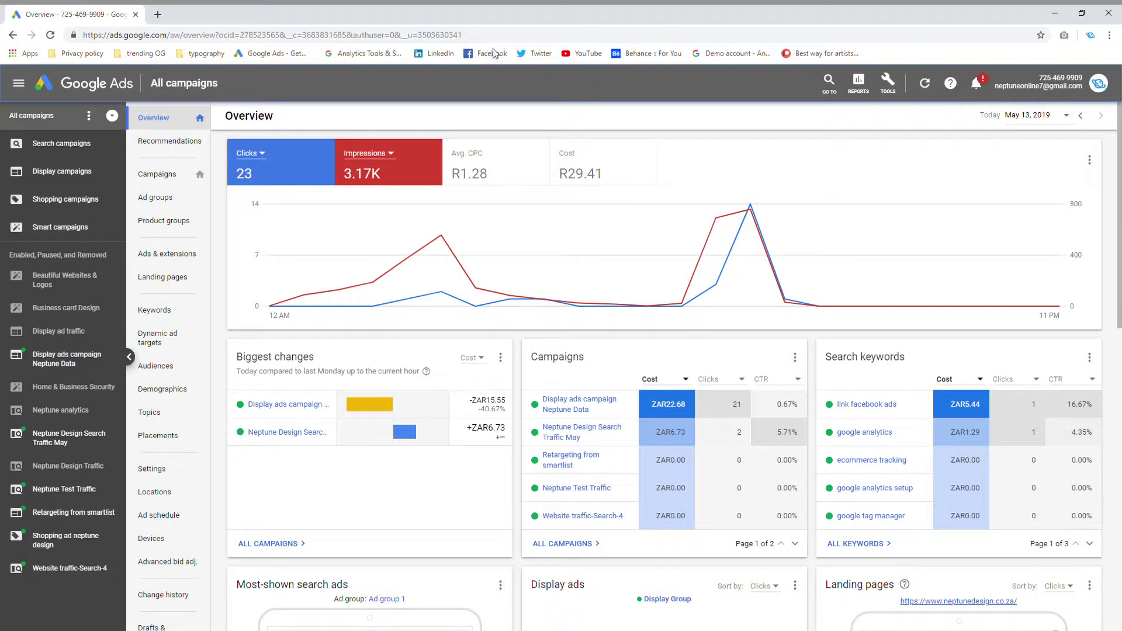
# Visit forbes.com in a new tab and scroll through its page
pyautogui.click(156, 13)
pyautogui.write('forbe')
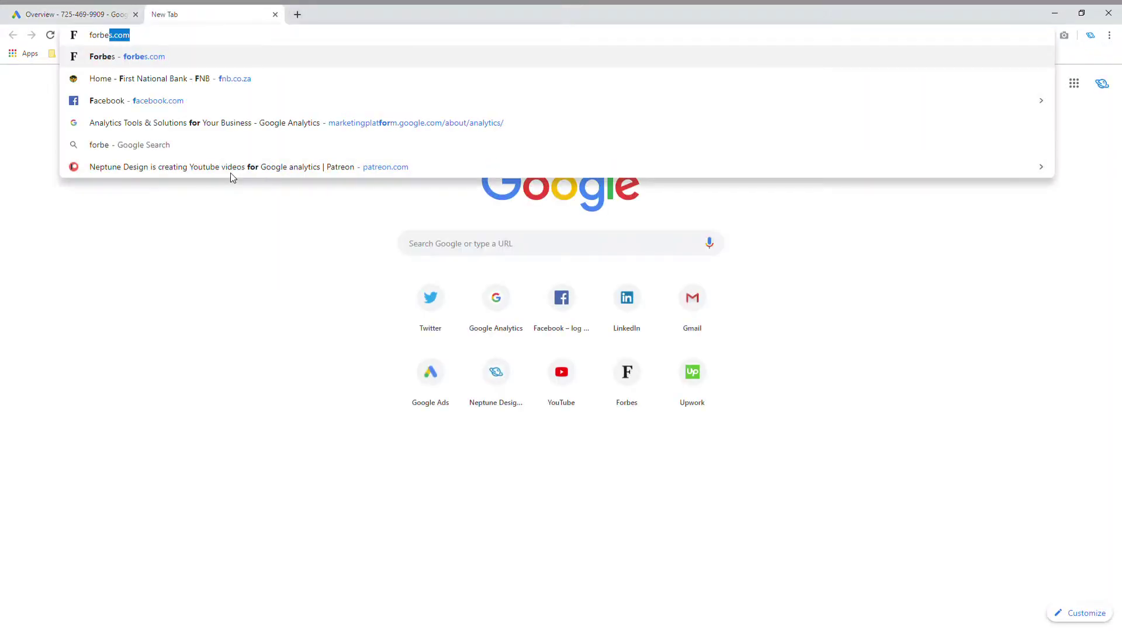
pyautogui.write('s.com')
pyautogui.press('Return')
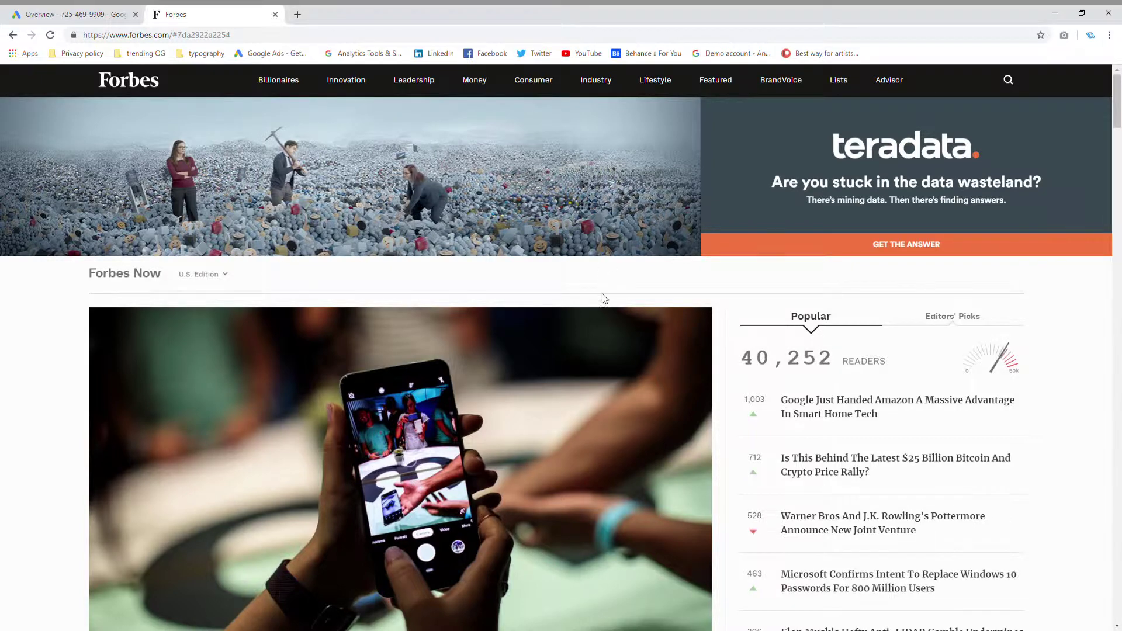
pyautogui.scroll(-7, 607, 307)
pyautogui.scroll(-13, 606, 307)
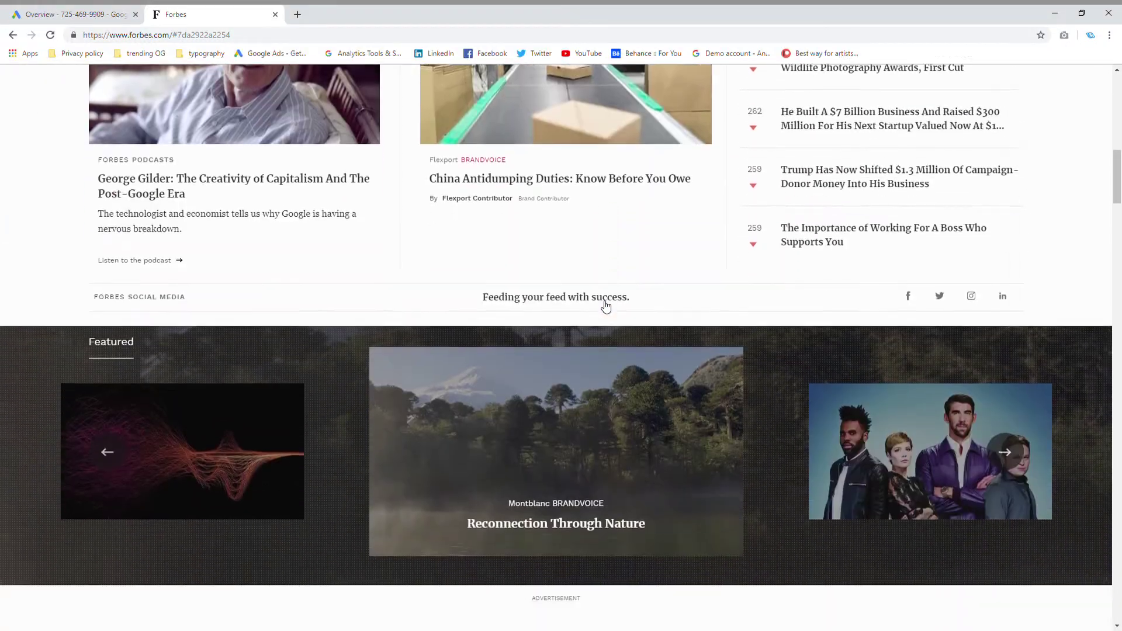
pyautogui.scroll(-2, 603, 306)
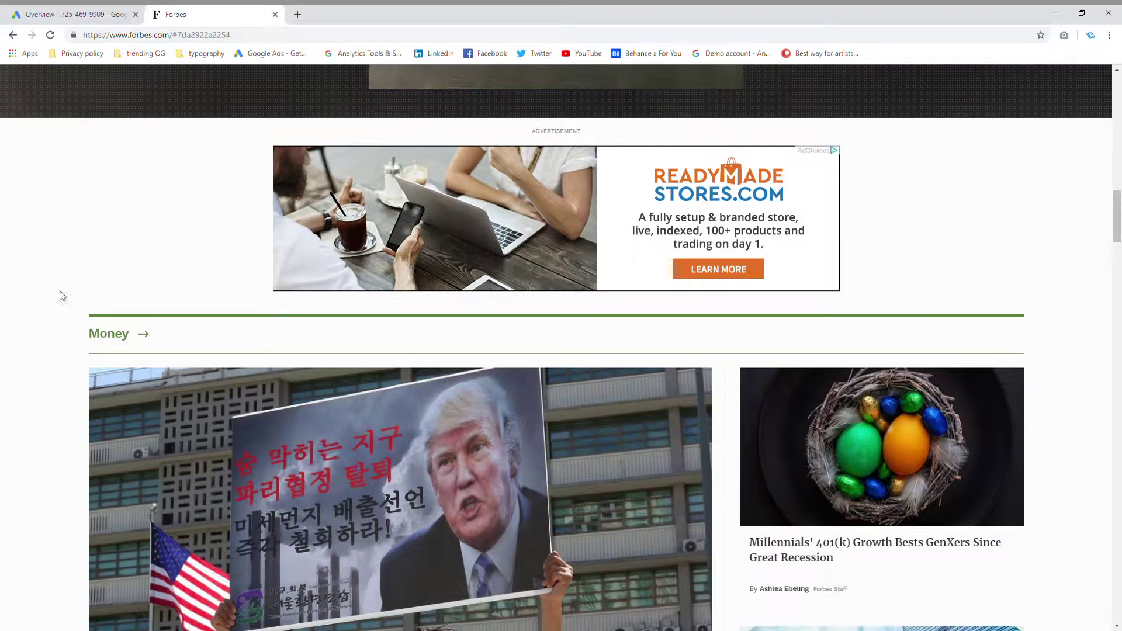
pyautogui.scroll(1, 92, 268)
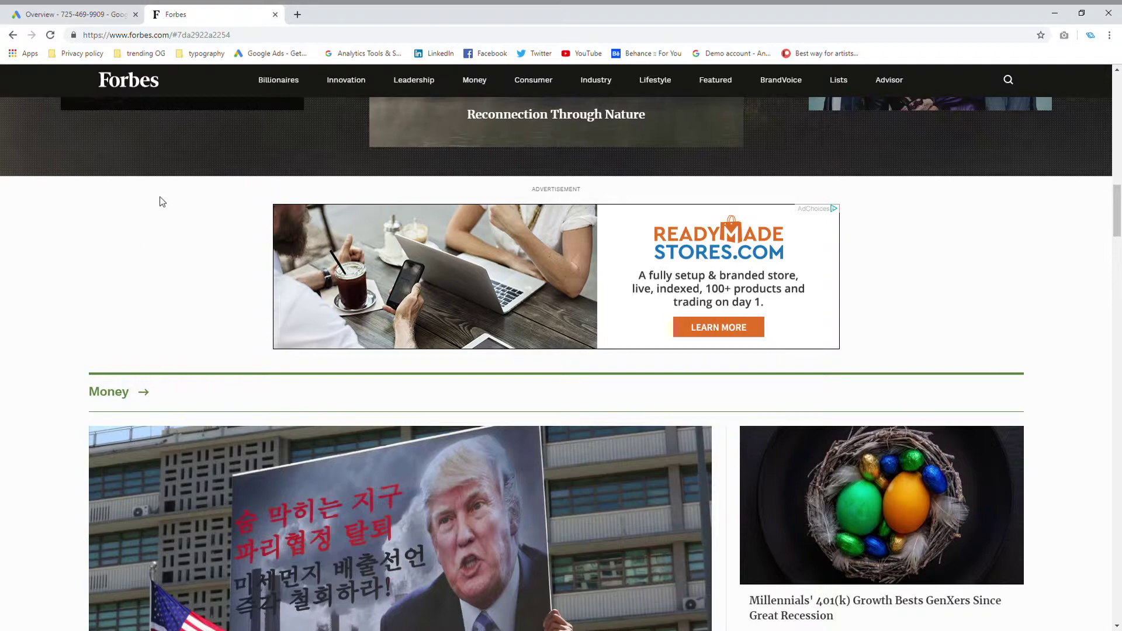
# Return to Google Ads and start a new campaign with Website traffic as its goal
pyautogui.click(276, 14)
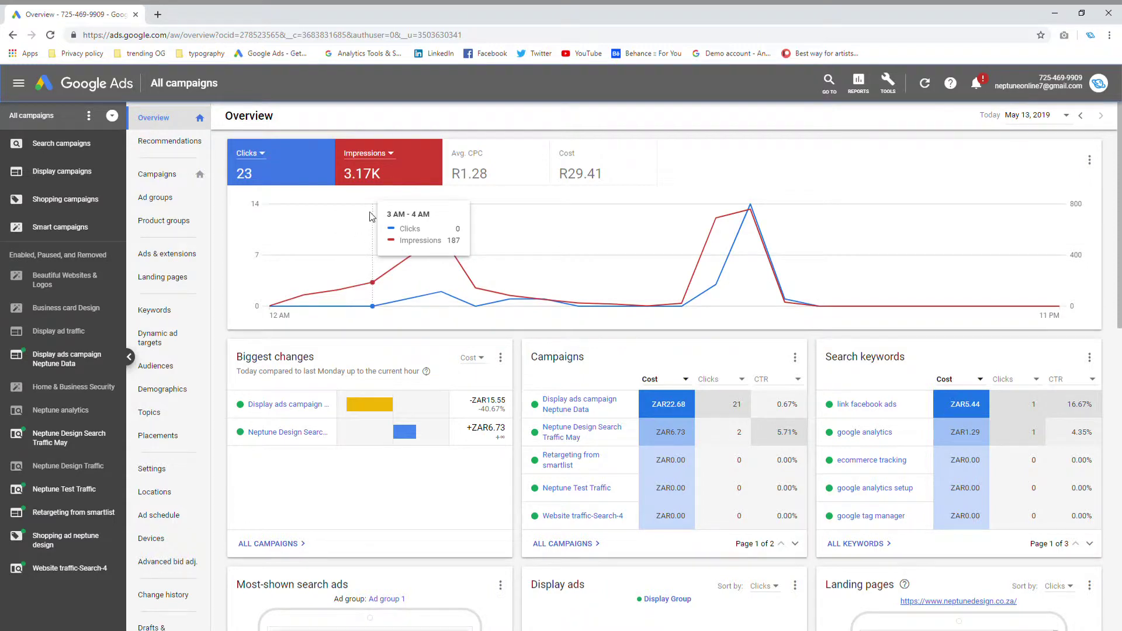
pyautogui.click(176, 179)
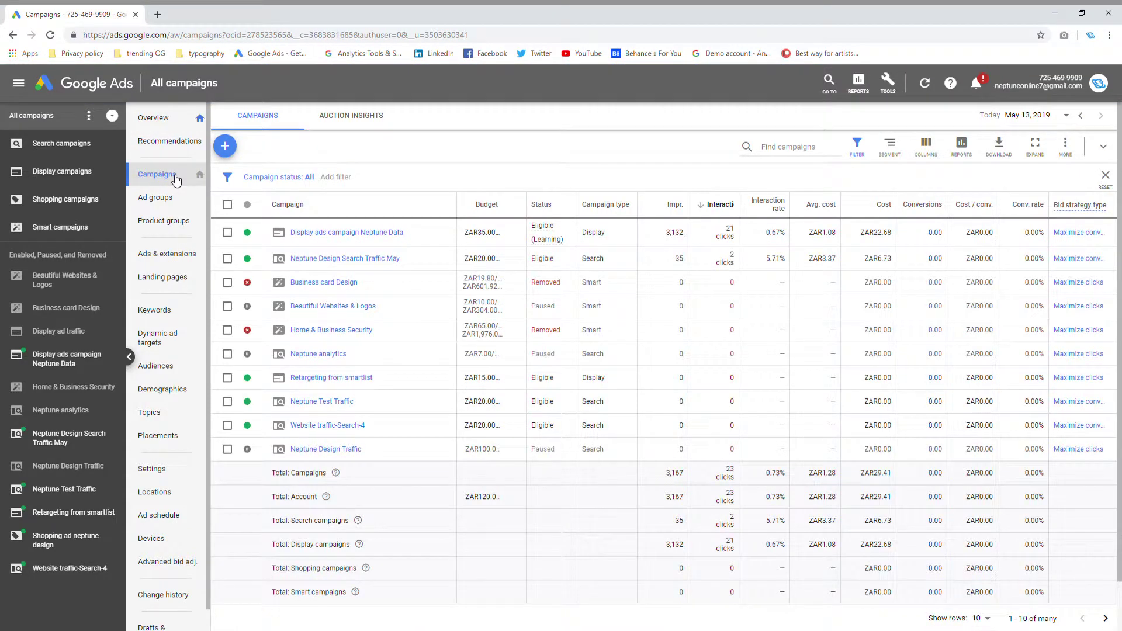
pyautogui.click(233, 152)
pyautogui.click(265, 188)
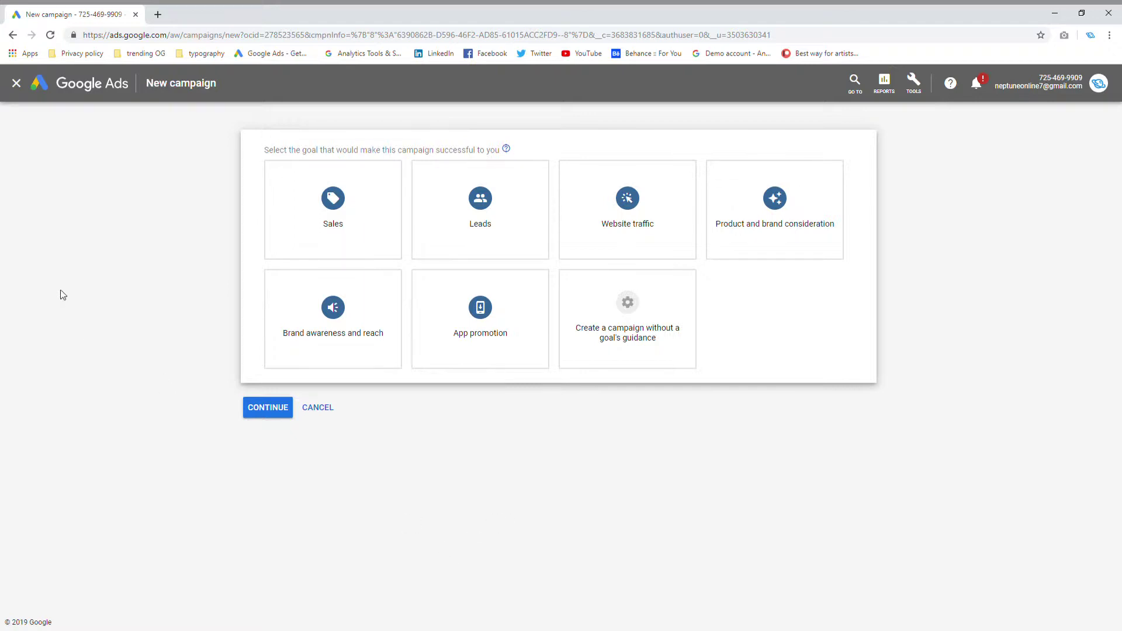
pyautogui.click(638, 223)
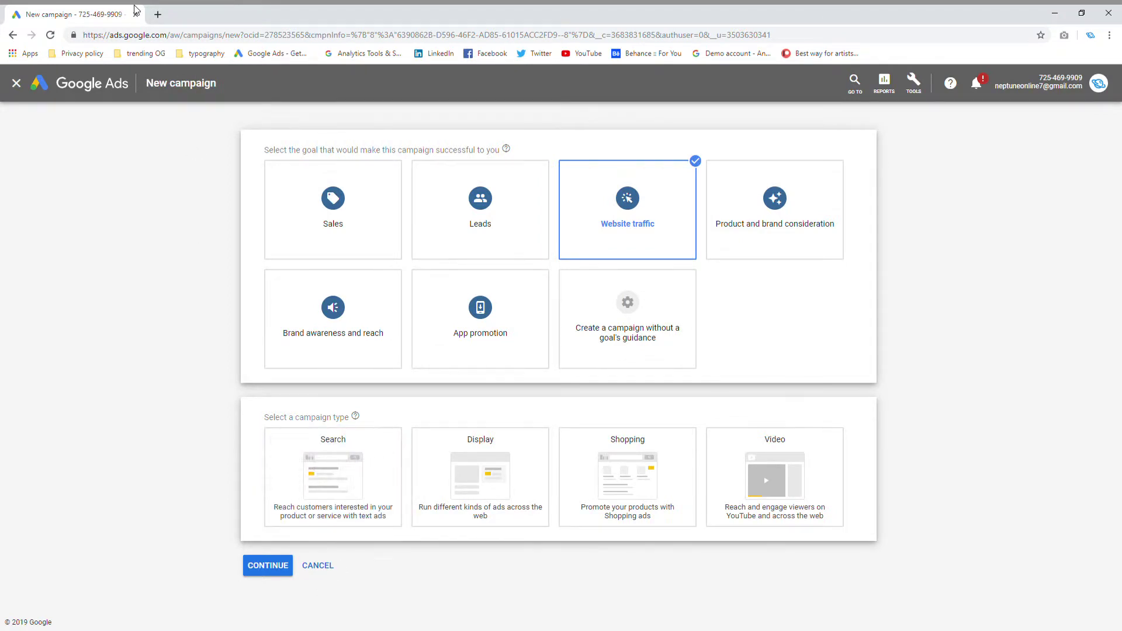
# Open a blank new browser tab beside the Google Ads campaign page
pyautogui.hotkey('ctrl', 't')
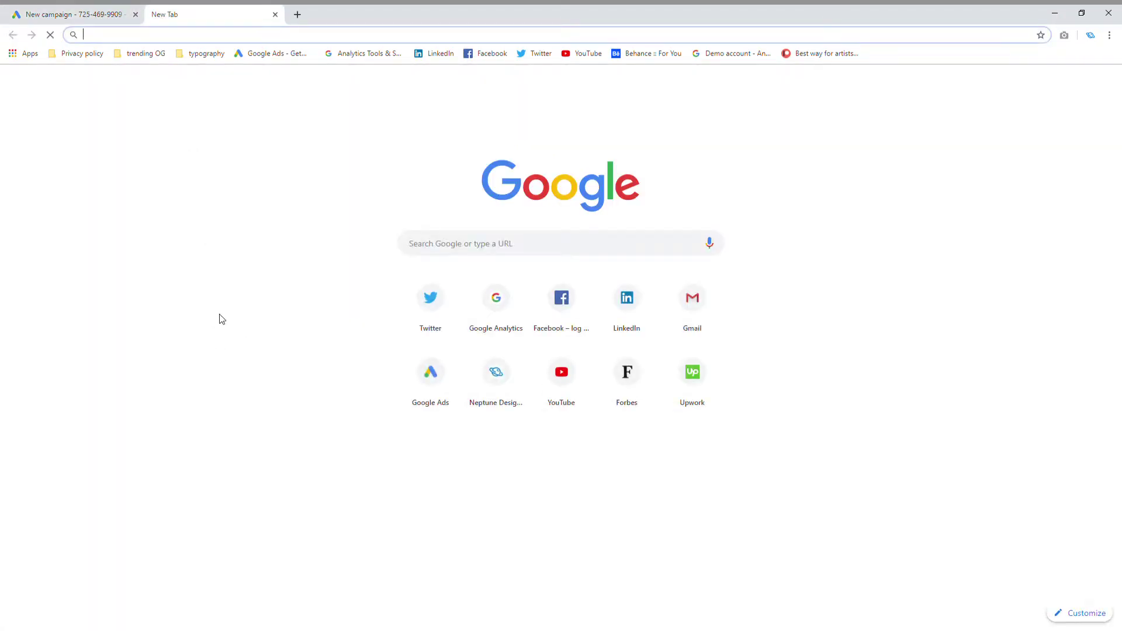
# Search Google for 'car insurance' to view its ads, then close that results tab
pyautogui.write('car insurance')
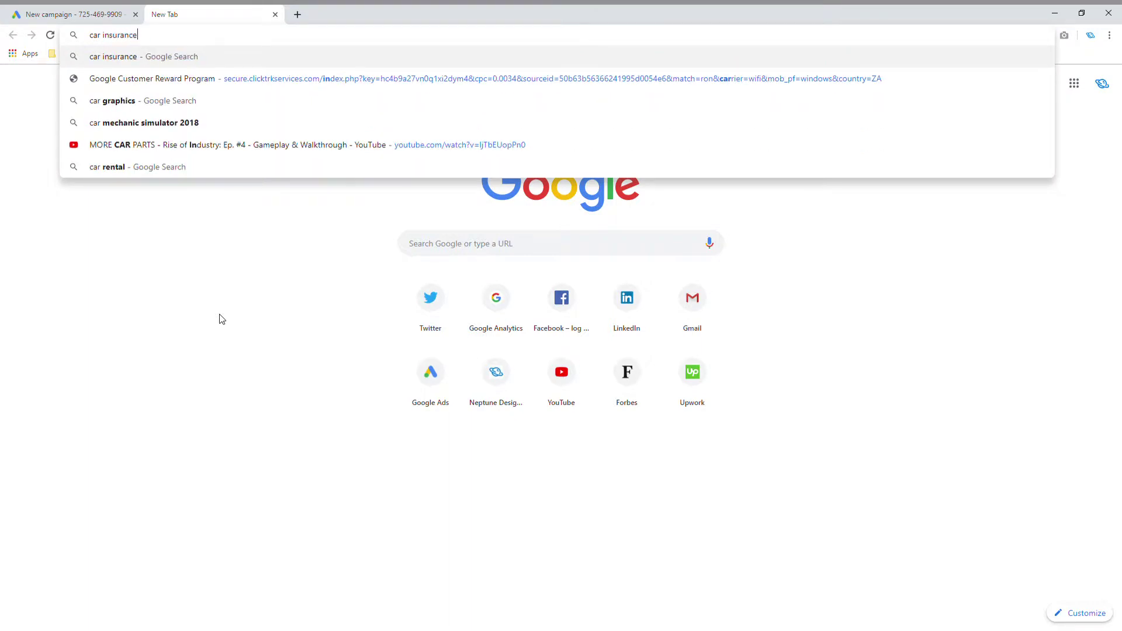
pyautogui.press('Return')
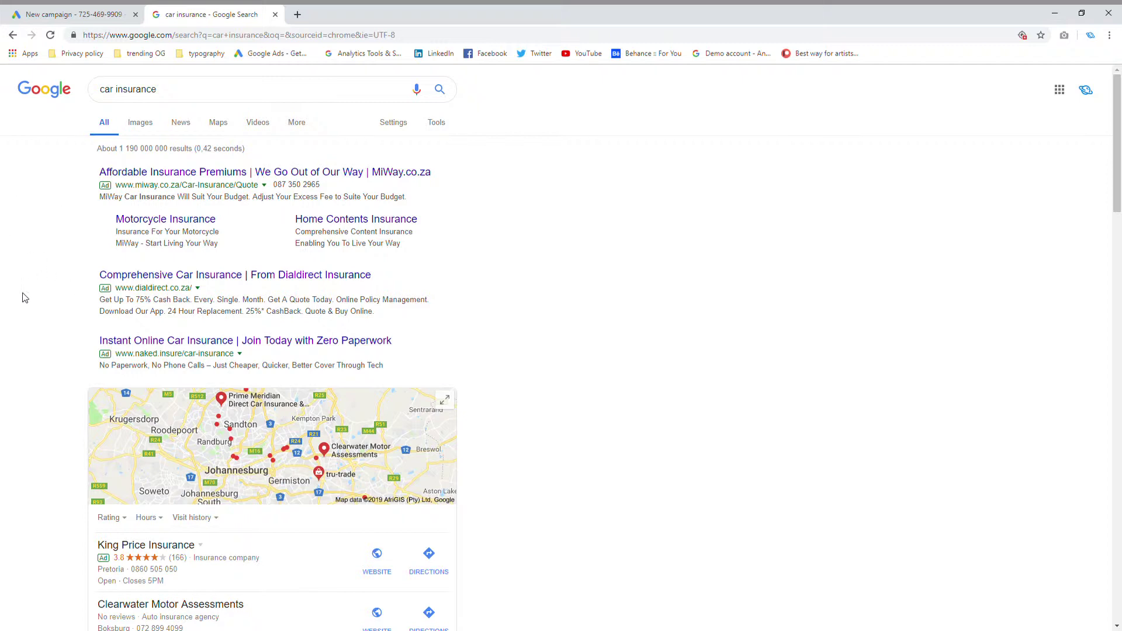
pyautogui.click(275, 15)
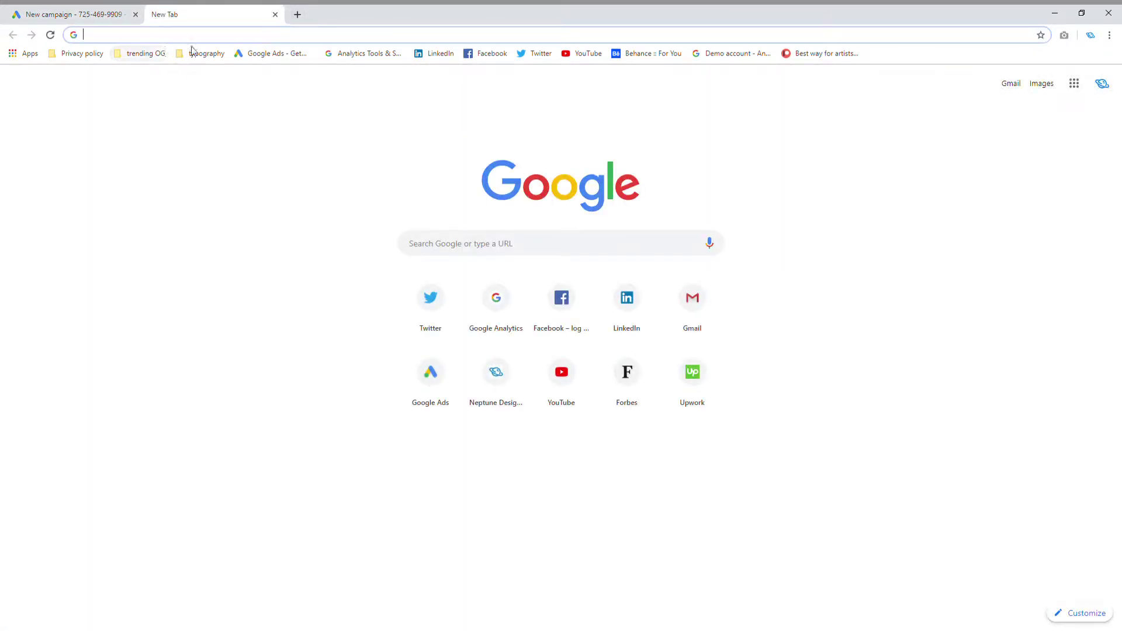
# Search 'graphics card', page through the sponsored Shopping carousel, then close the results tab
pyautogui.click(464, 243)
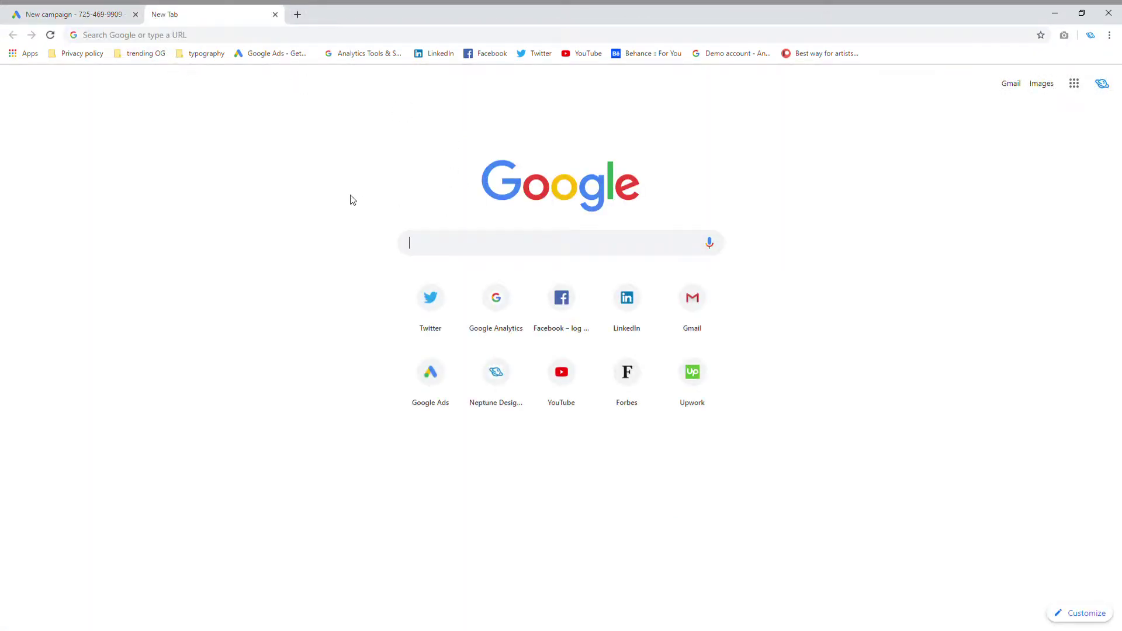
pyautogui.write('gra')
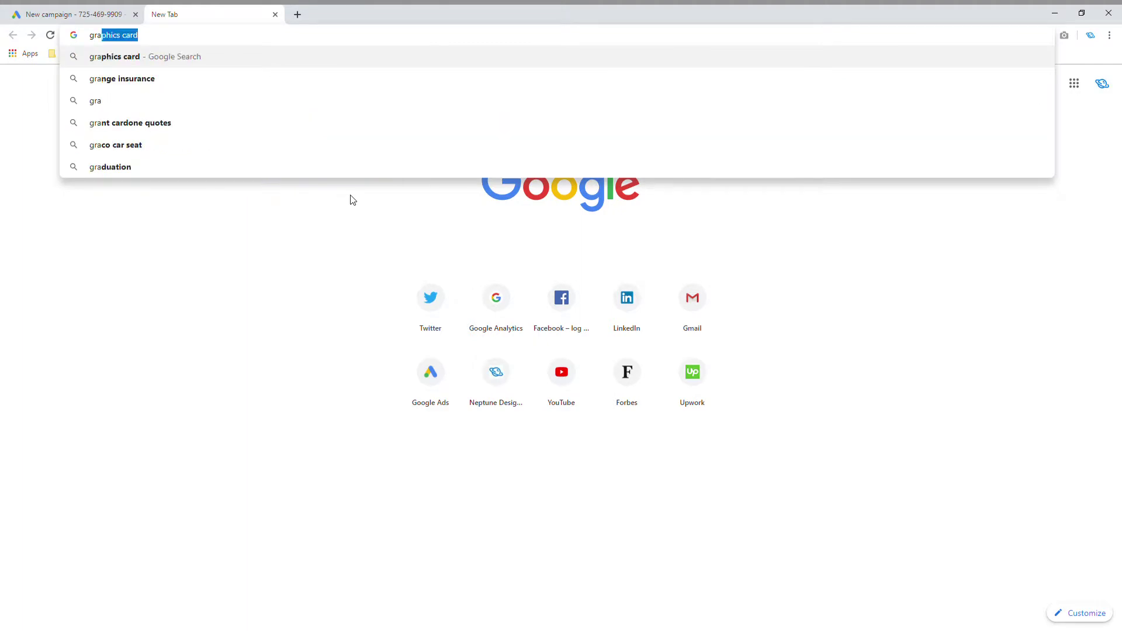
pyautogui.press('Return')
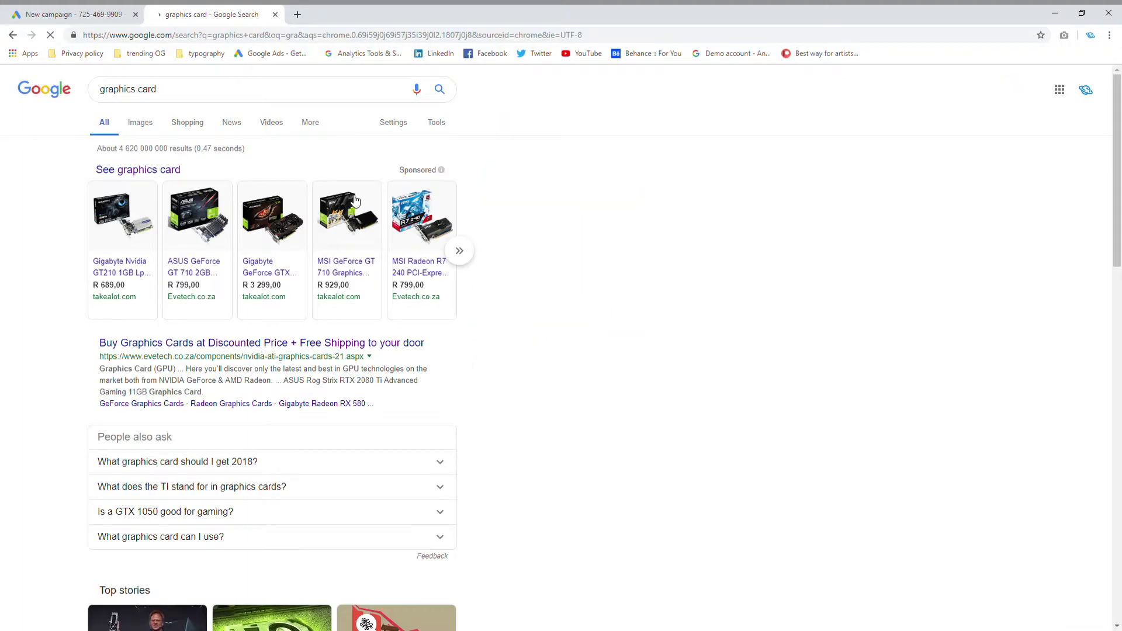
pyautogui.moveTo(355, 200)
pyautogui.moveTo(460, 257)
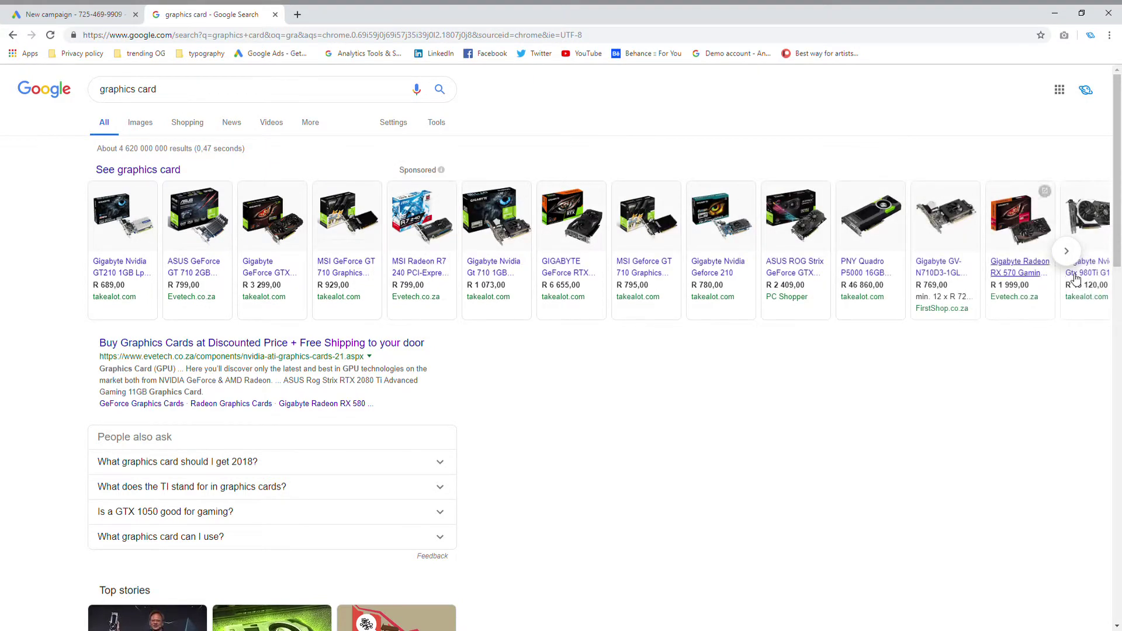
pyautogui.click(1067, 251)
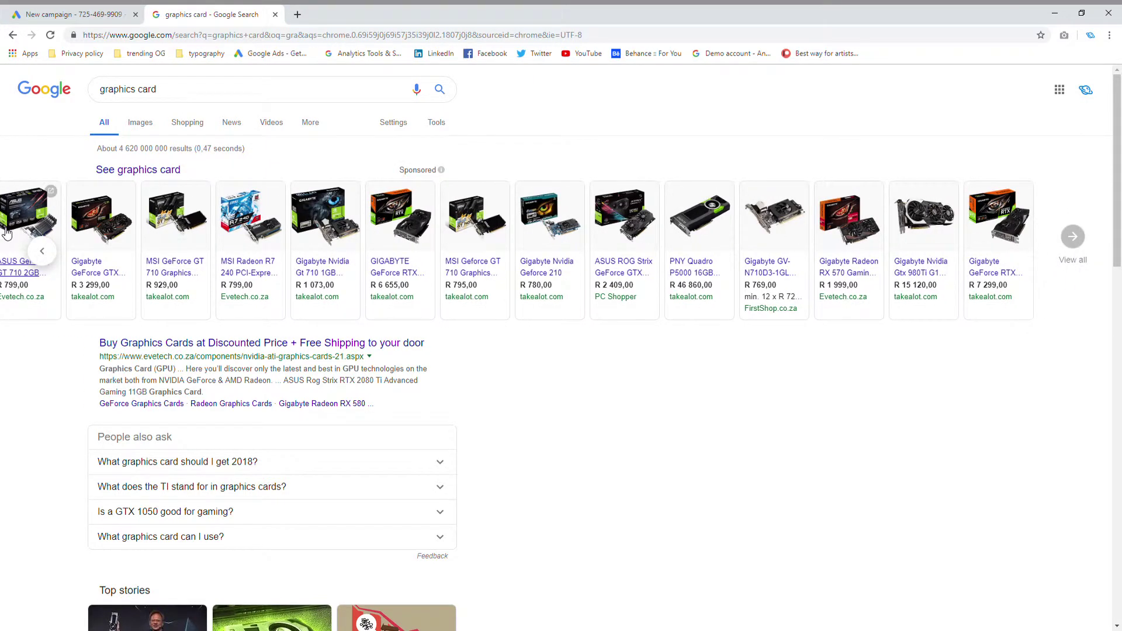
pyautogui.click(41, 250)
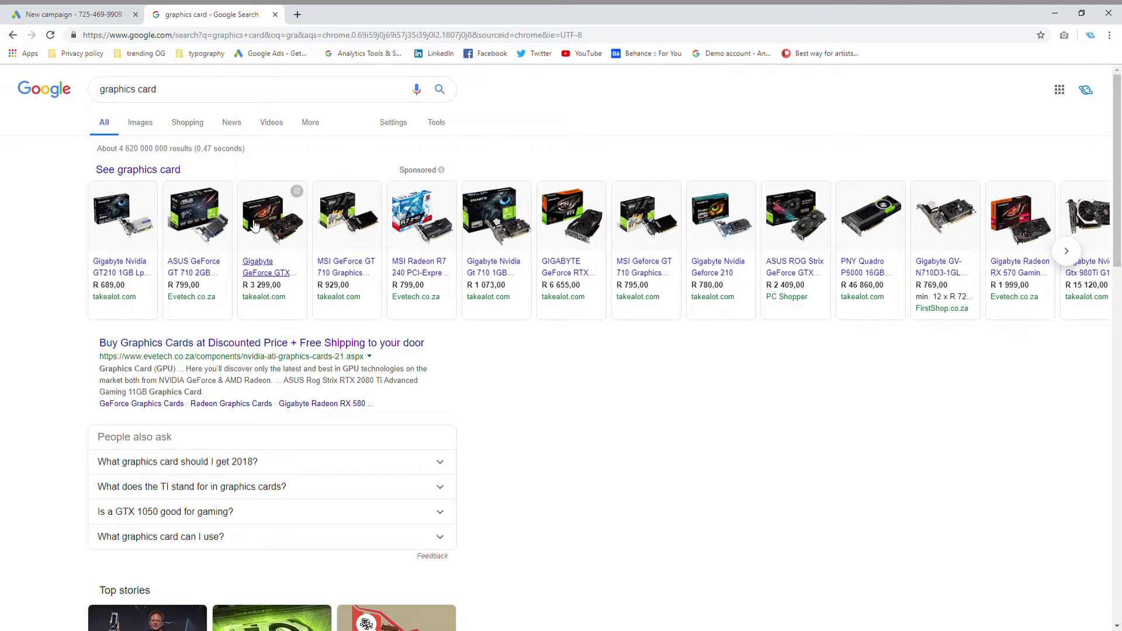
pyautogui.click(275, 14)
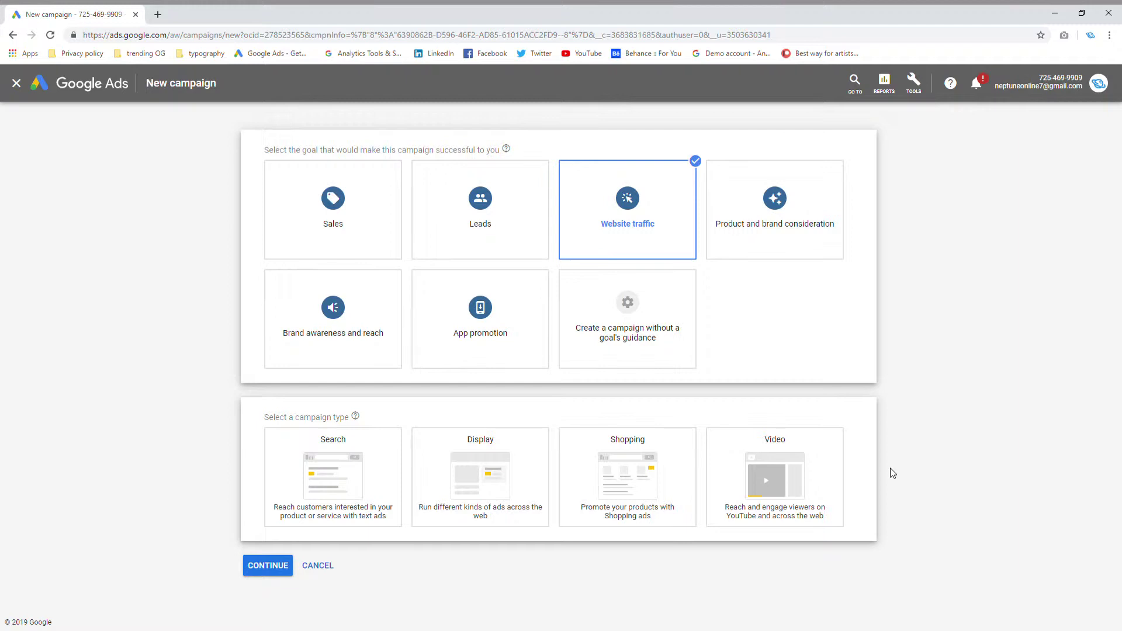
pyautogui.click(483, 481)
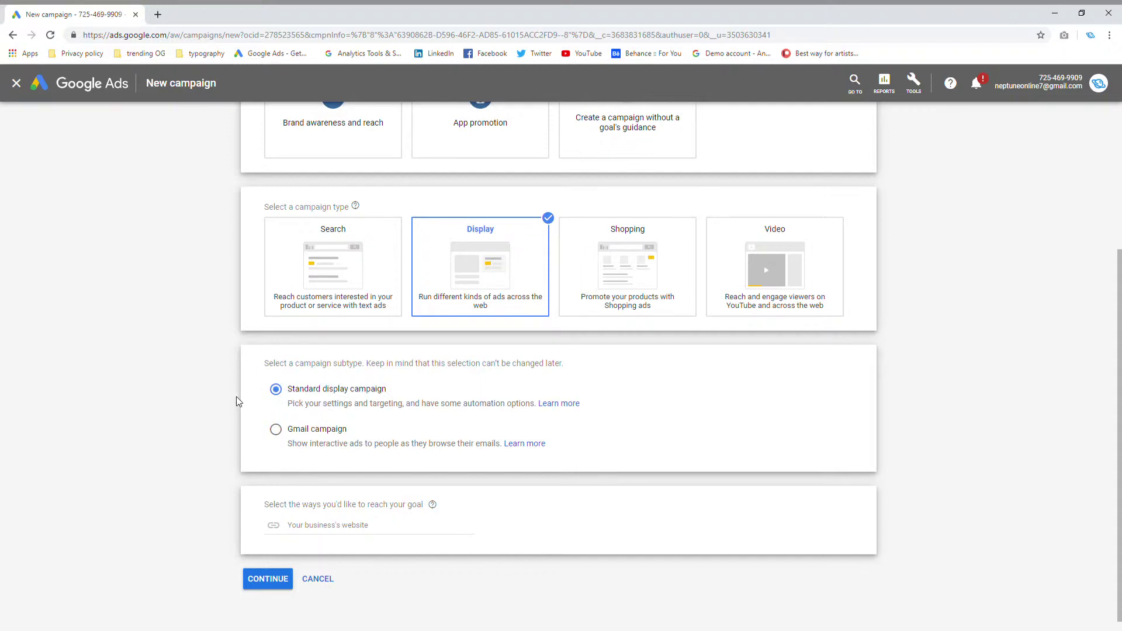
pyautogui.click(342, 529)
pyautogui.click(157, 14)
pyautogui.write('ne')
pyautogui.press('Escape')
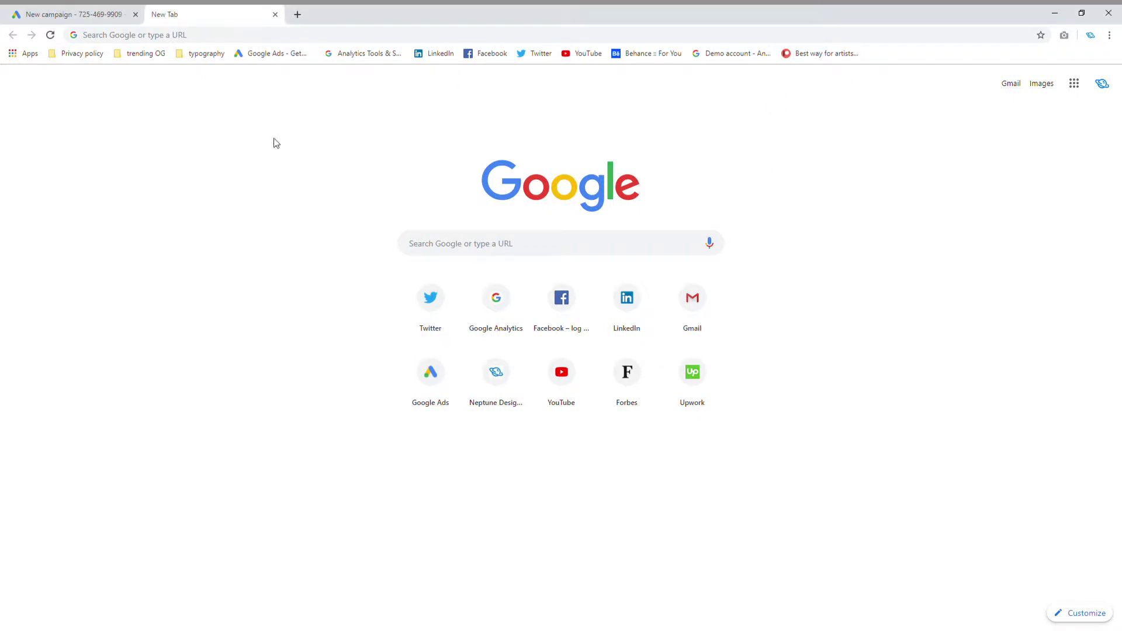
pyautogui.hotkey('ctrl', 'Tab')
pyautogui.write('https://www.neptunedesign.co.za/')
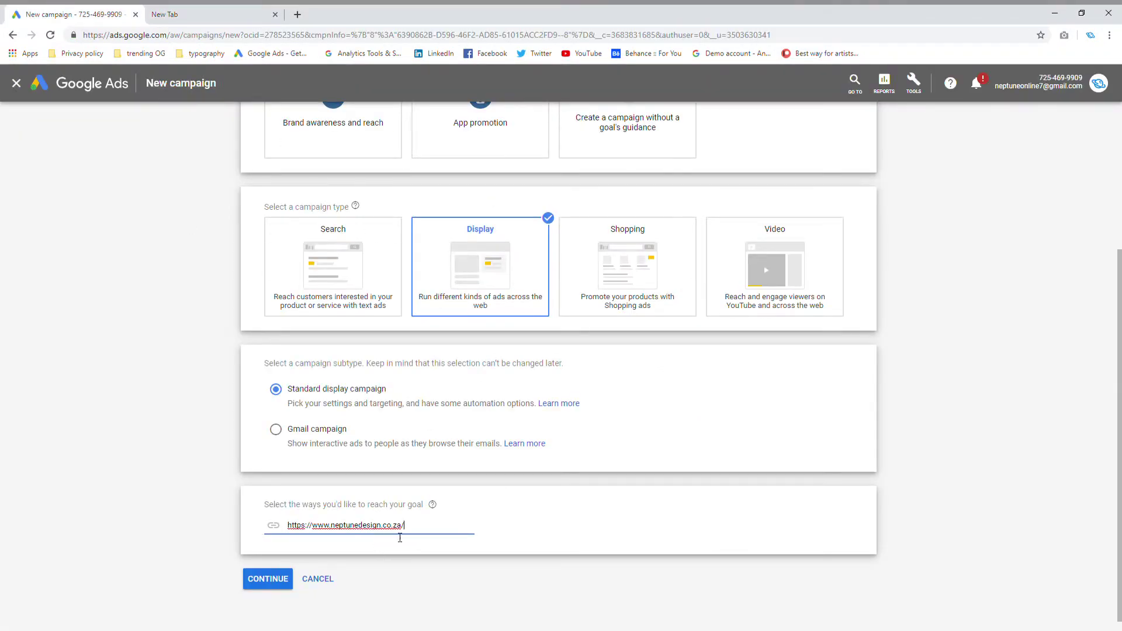
pyautogui.click(585, 521)
pyautogui.click(274, 15)
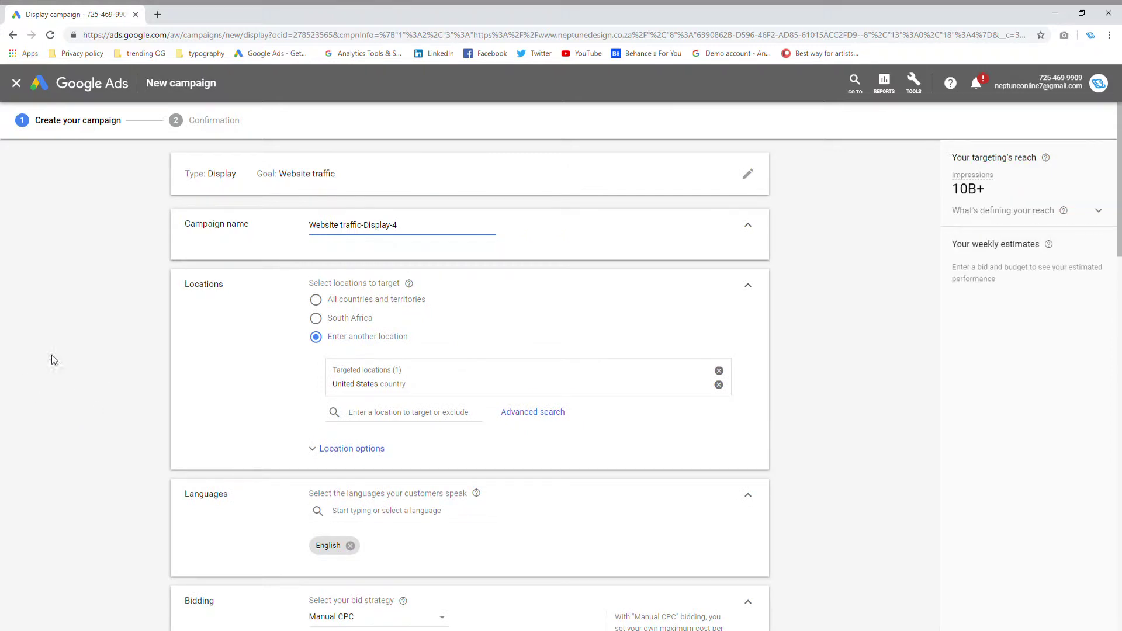
# Rename the campaign from 'Website traffic-Display-4' to 'Youtube campaign traffic'
pyautogui.tripleClick(407, 230)
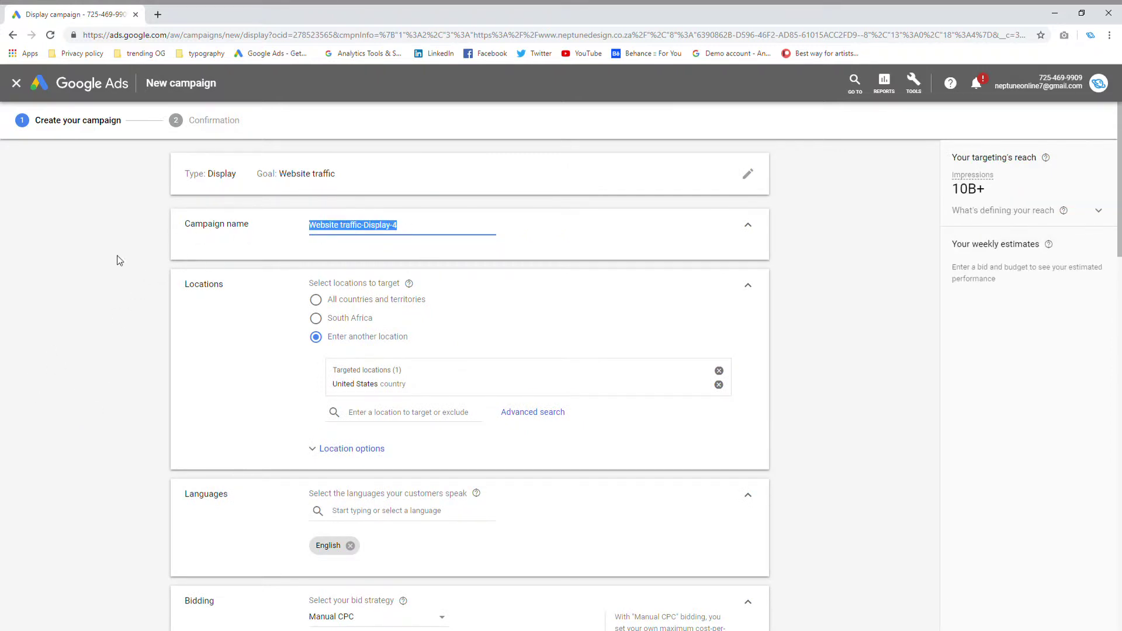
pyautogui.write('Youtube ')
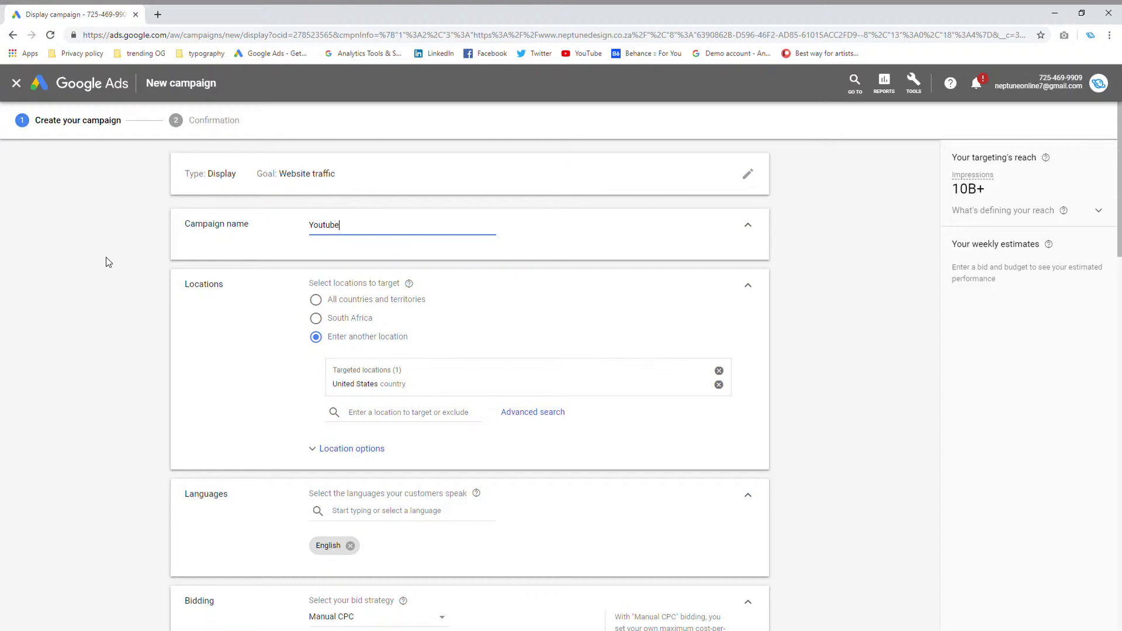
pyautogui.write('campaign traffic')
pyautogui.click(847, 334)
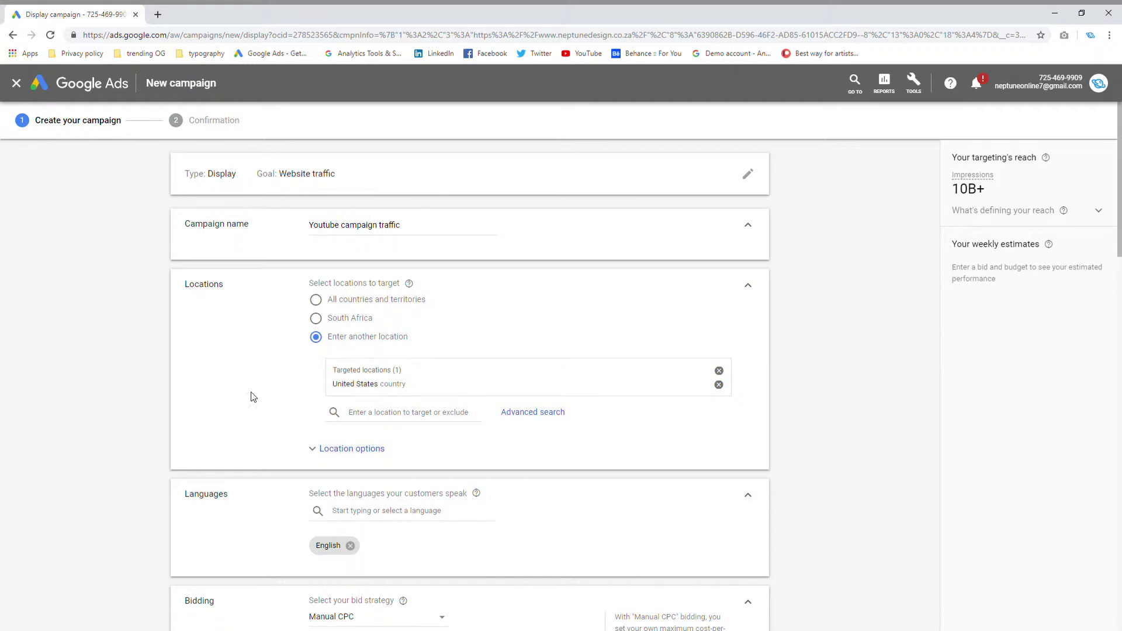
pyautogui.scroll(-1, 250, 396)
# Switch the bid strategy from Manual CPC to Maximize clicks
pyautogui.scroll(-4, 225, 359)
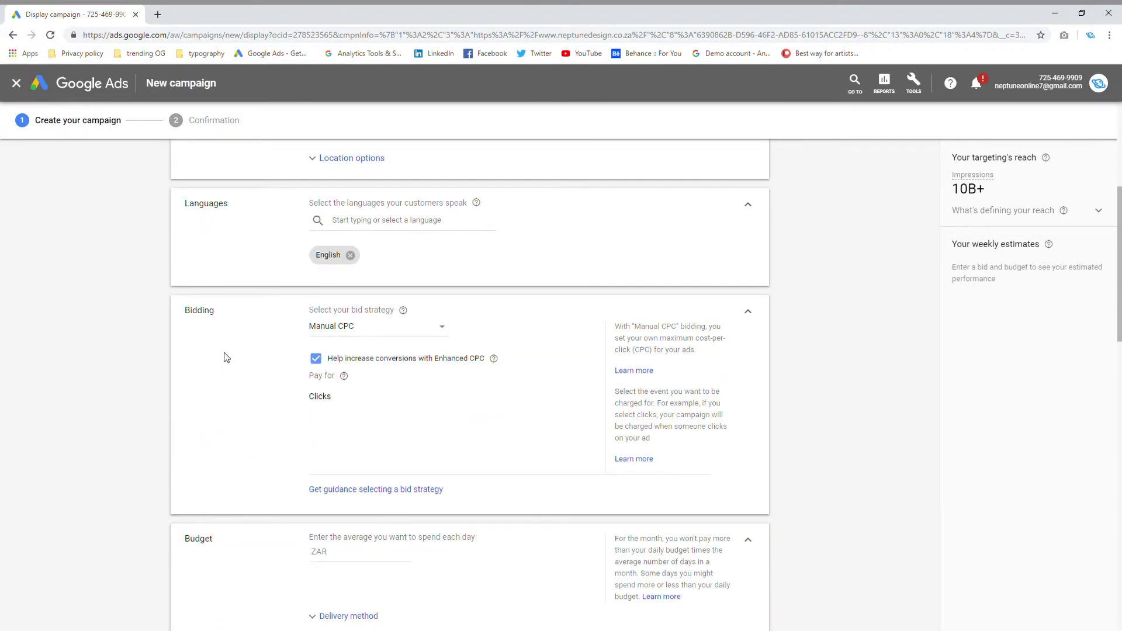
pyautogui.scroll(1, 218, 358)
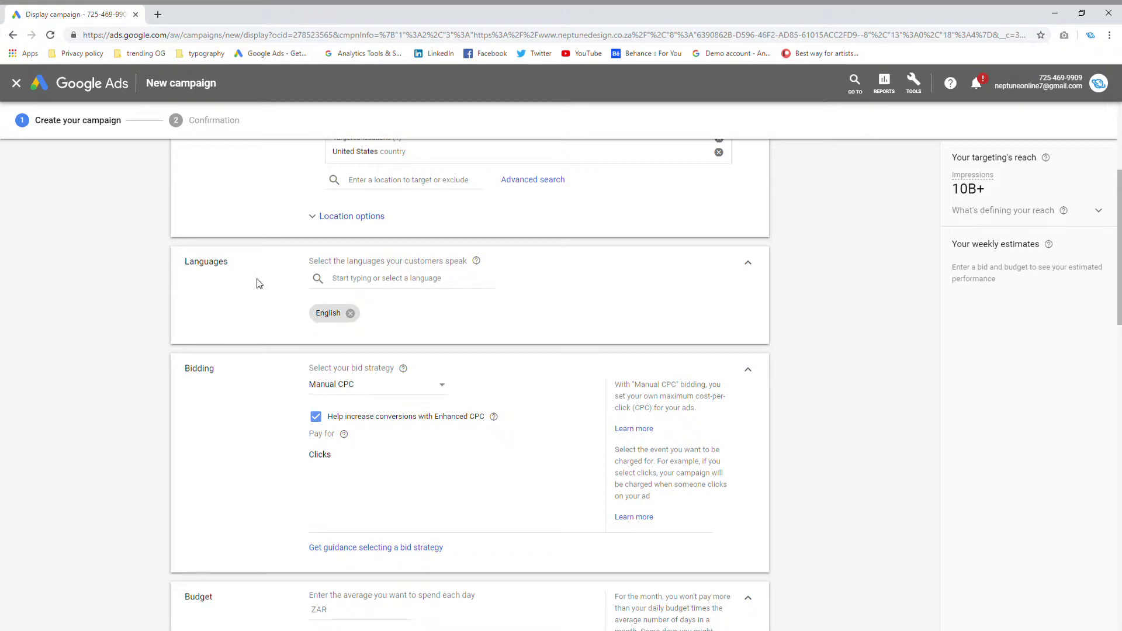
pyautogui.scroll(-2, 188, 300)
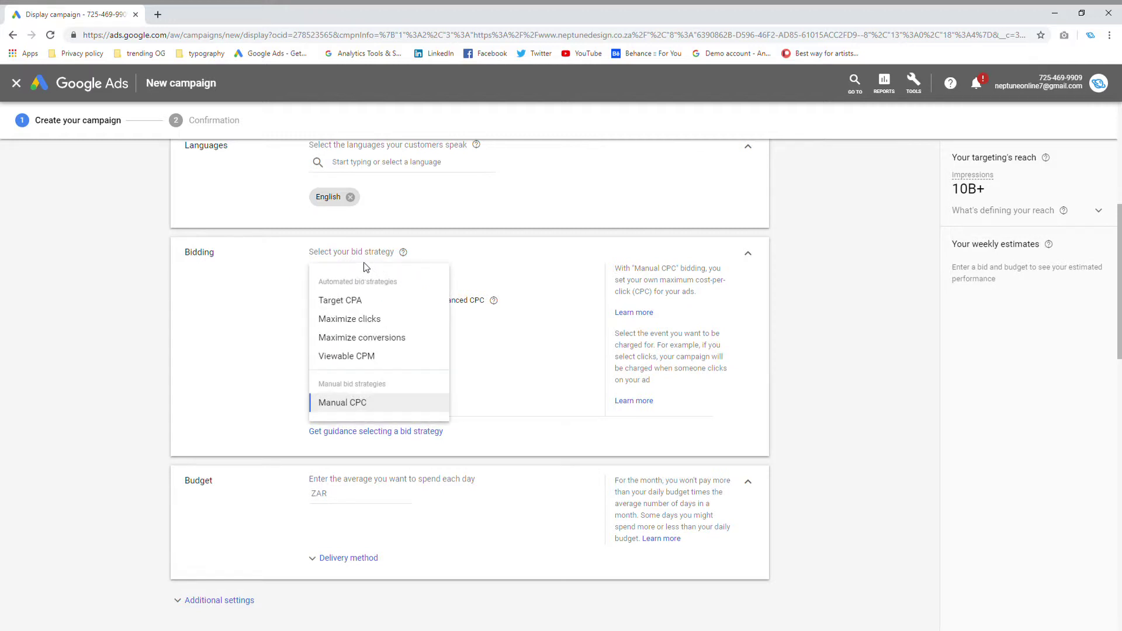
pyautogui.click(369, 319)
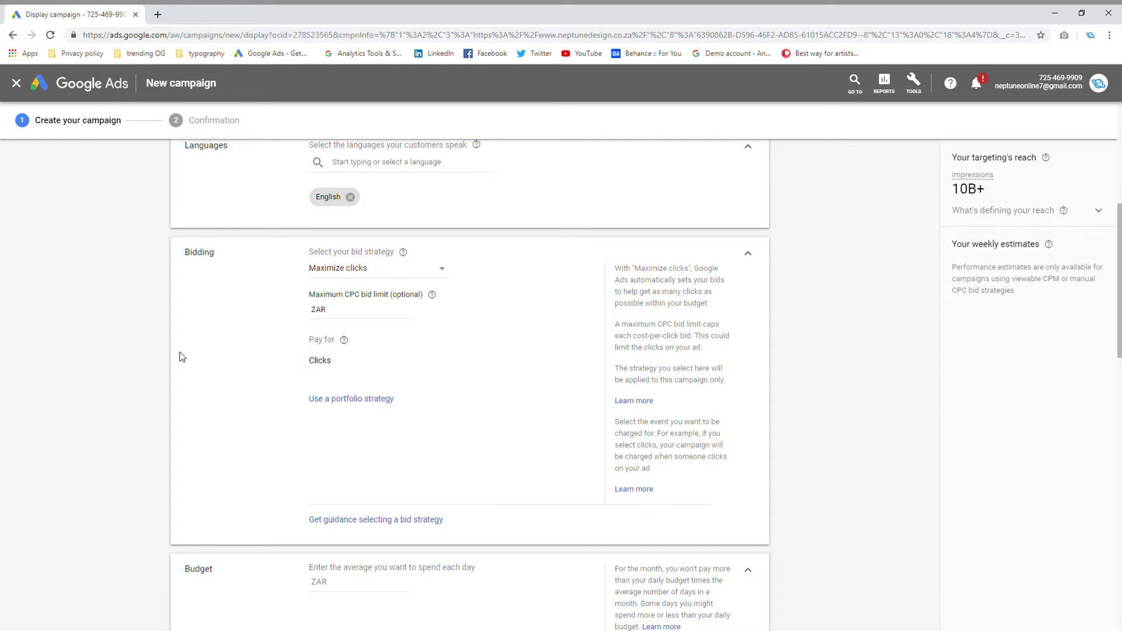
pyautogui.scroll(1, 173, 381)
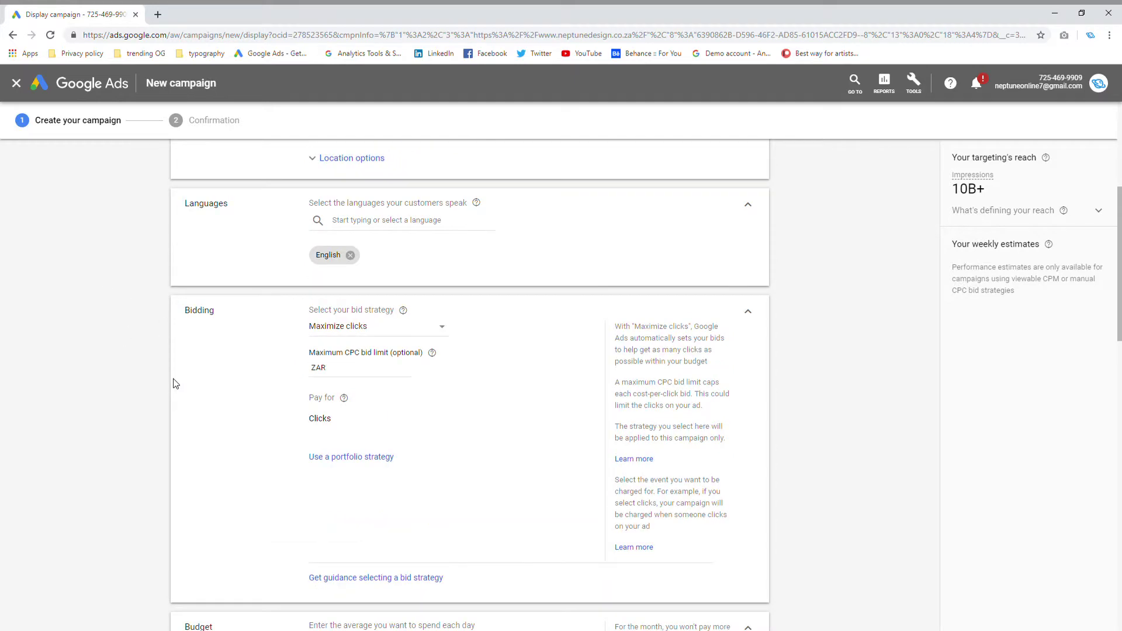
pyautogui.scroll(-1, 222, 411)
pyautogui.scroll(1, 221, 413)
pyautogui.scroll(-2, 219, 411)
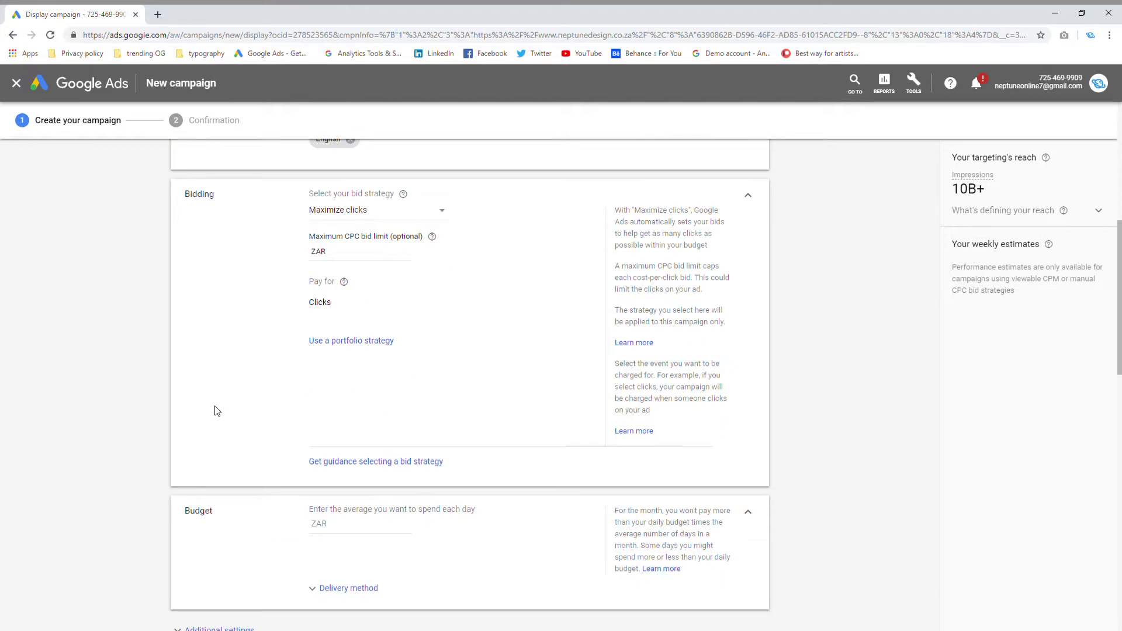
pyautogui.click(342, 211)
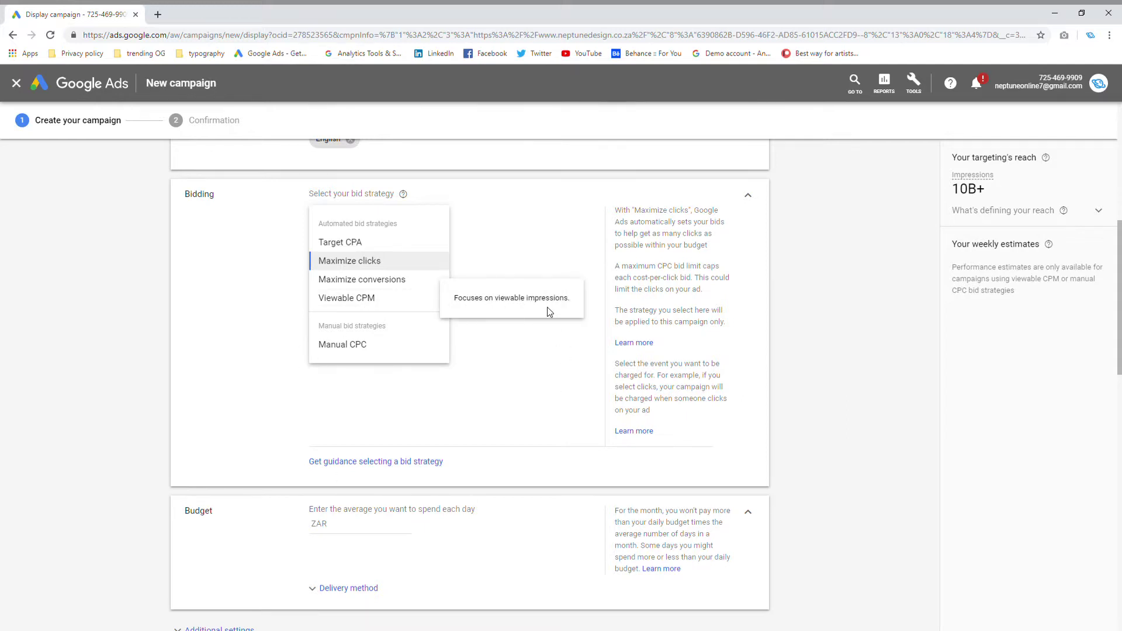
pyautogui.click(238, 260)
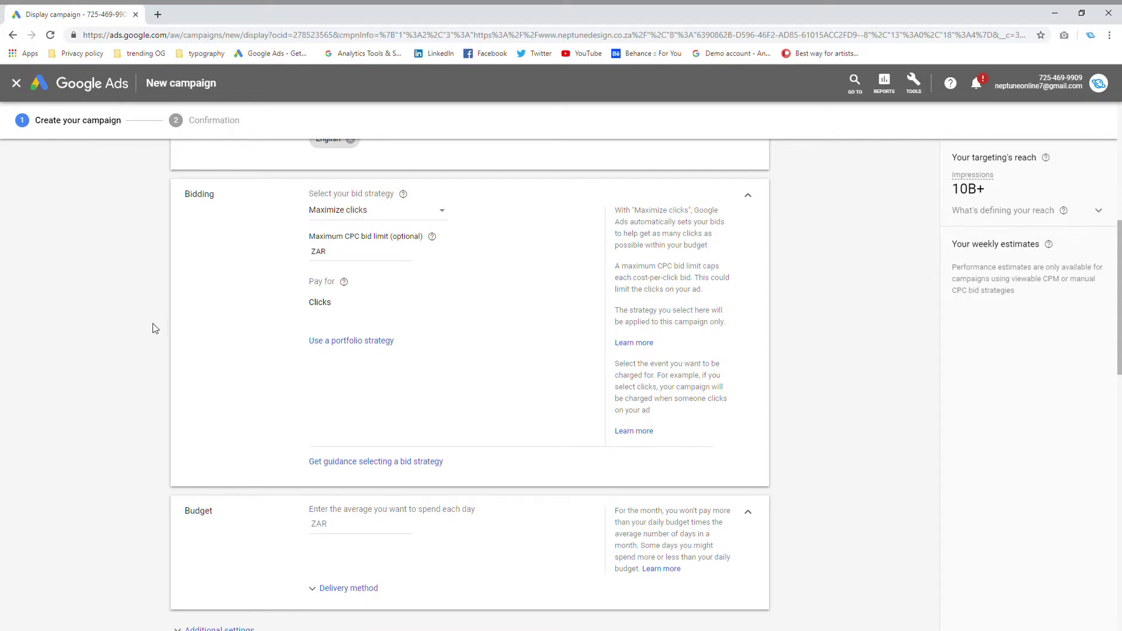
pyautogui.scroll(-3, 152, 324)
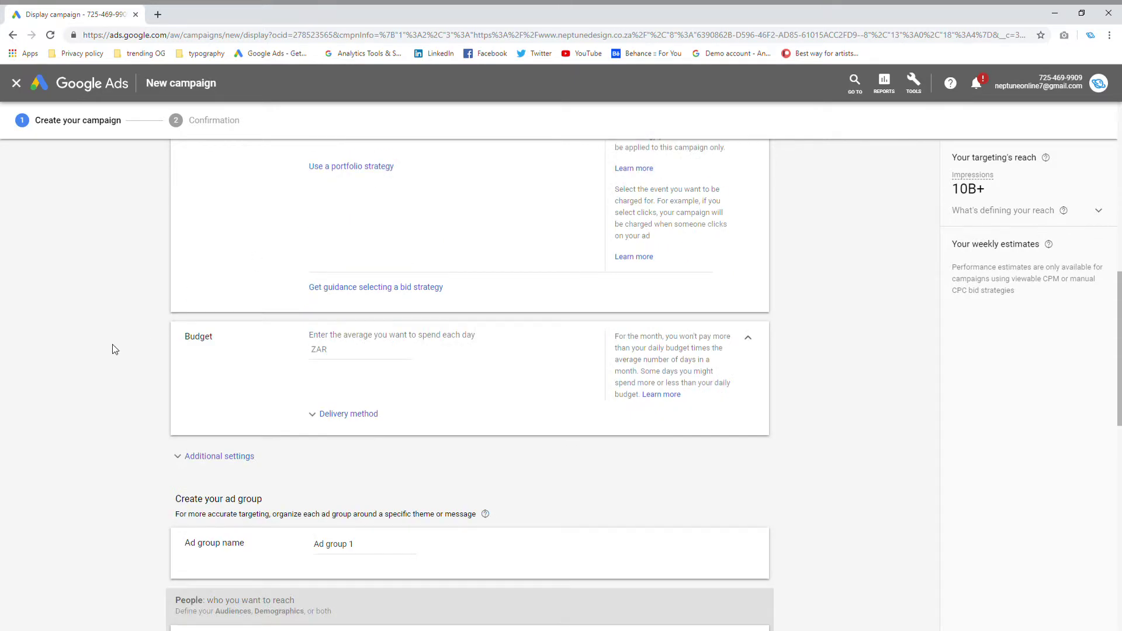
# Set the average daily budget to ZAR 20.00 and expand the delivery method showing Standard delivery
pyautogui.click(363, 357)
pyautogui.scroll(1, 246, 391)
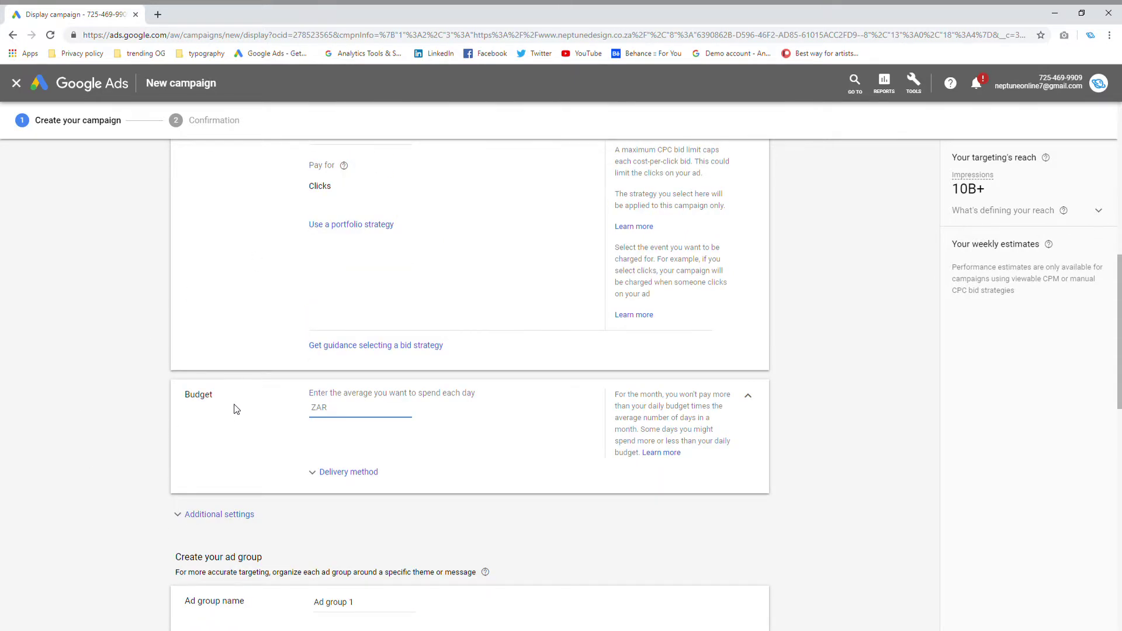
pyautogui.write('20')
pyautogui.click(236, 409)
pyautogui.scroll(2, 146, 384)
pyautogui.scroll(-5, 149, 382)
pyautogui.click(321, 298)
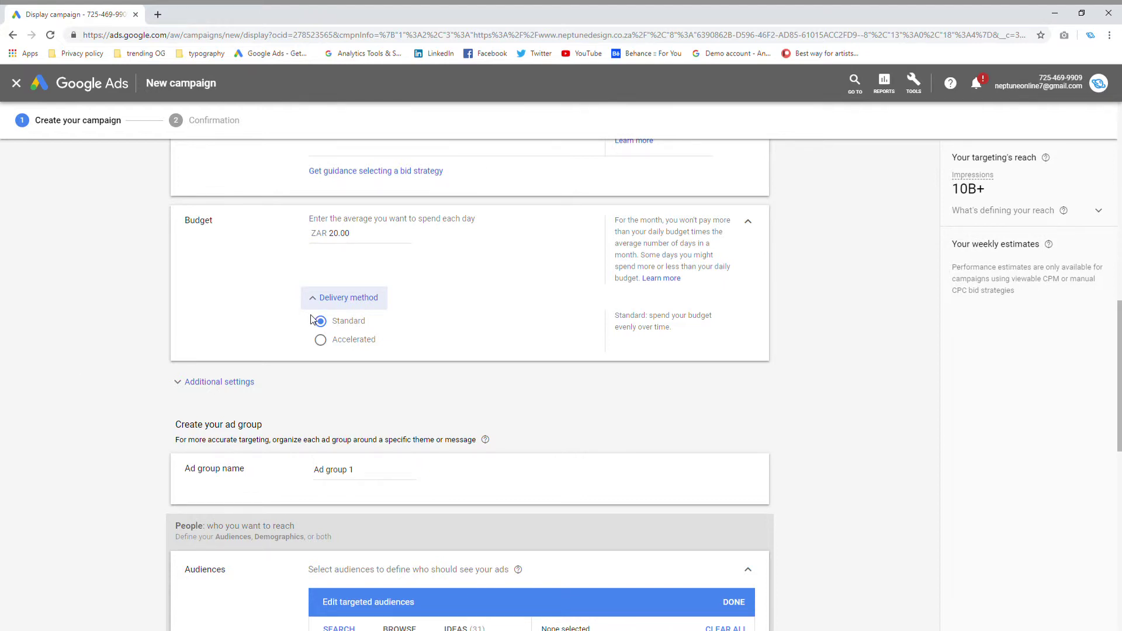
pyautogui.scroll(-2, 236, 260)
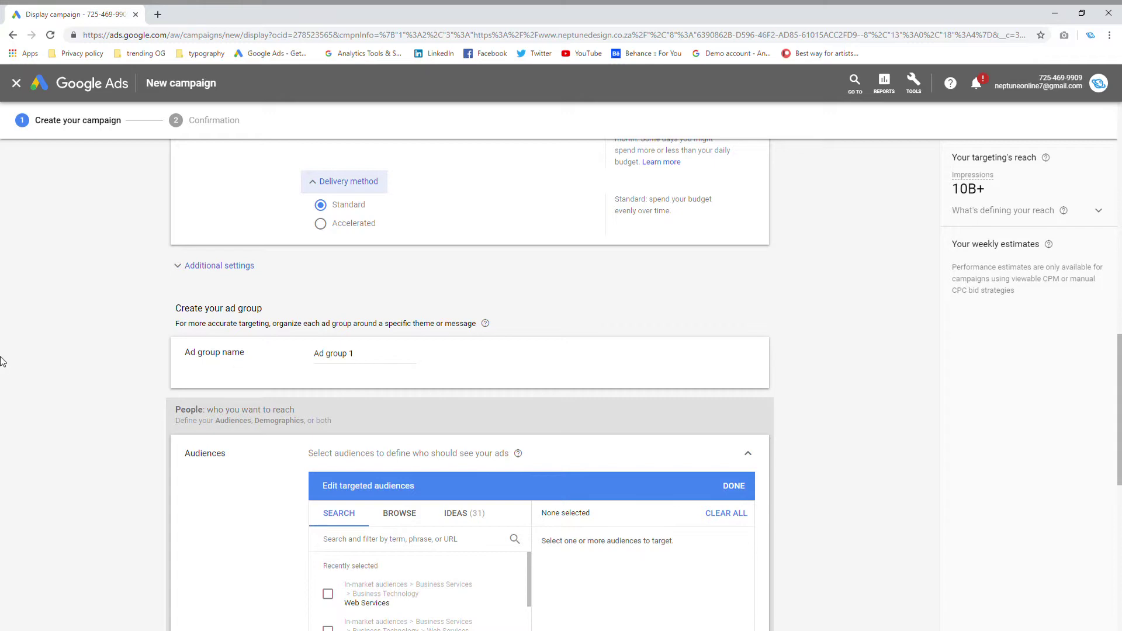
# Target the Web Services and Web Design & Development in-market audiences
pyautogui.scroll(-4, 107, 411)
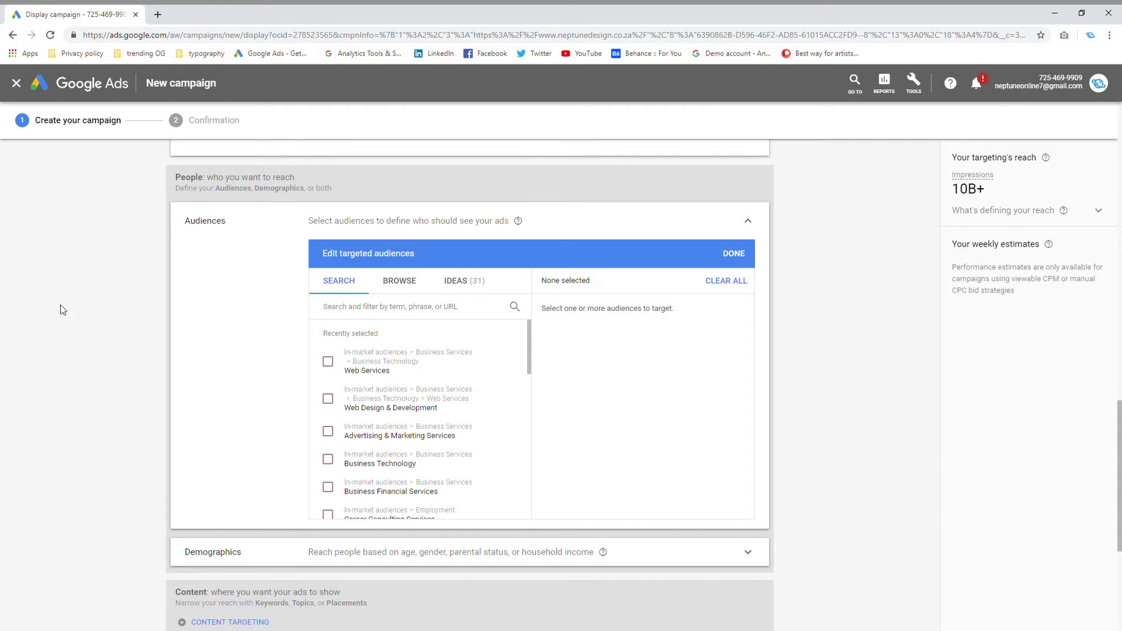
pyautogui.click(328, 362)
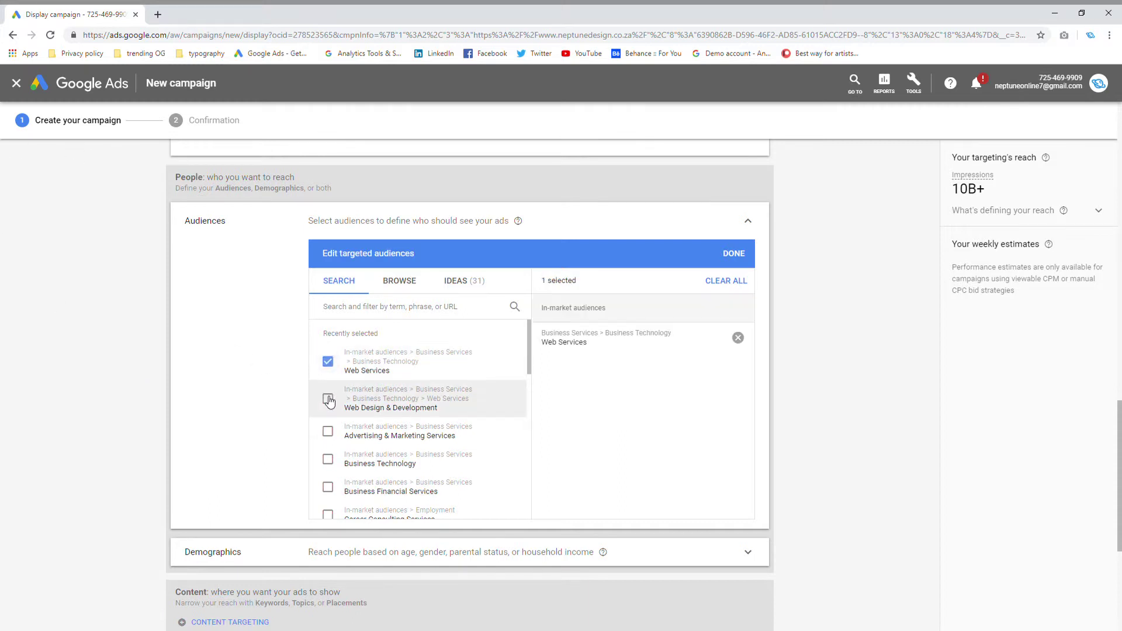
pyautogui.click(328, 398)
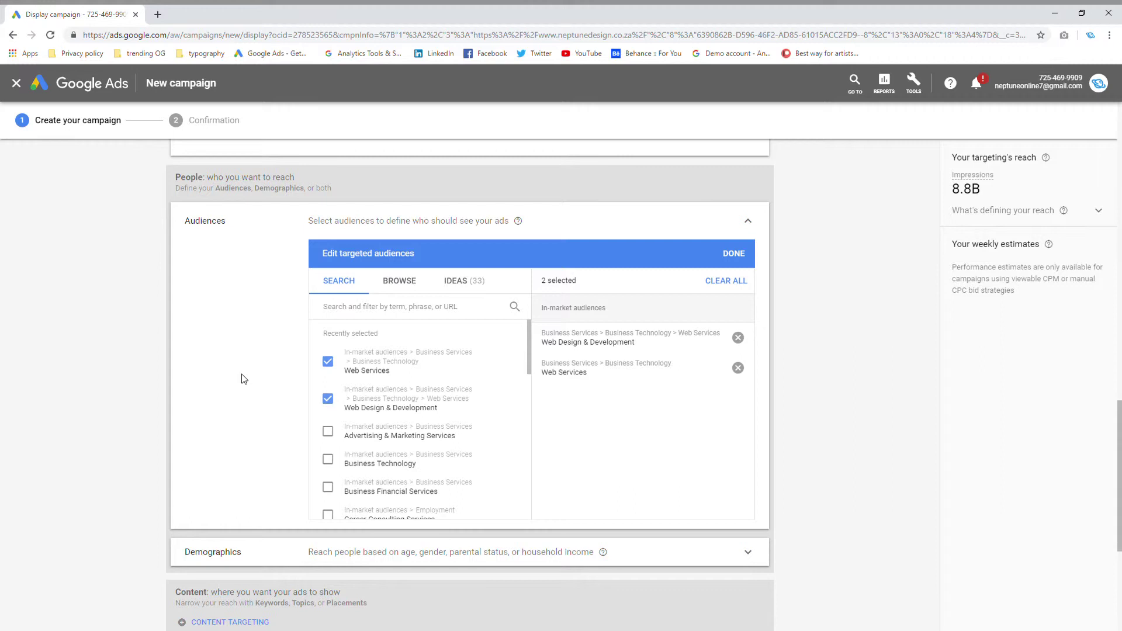
pyautogui.click(470, 282)
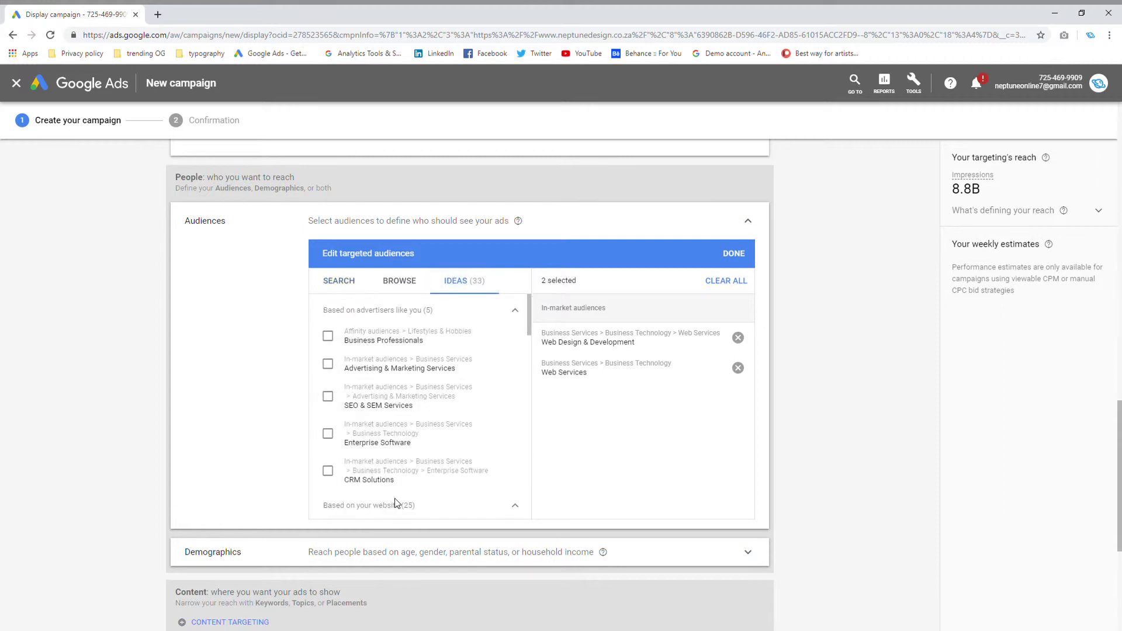
pyautogui.click(407, 284)
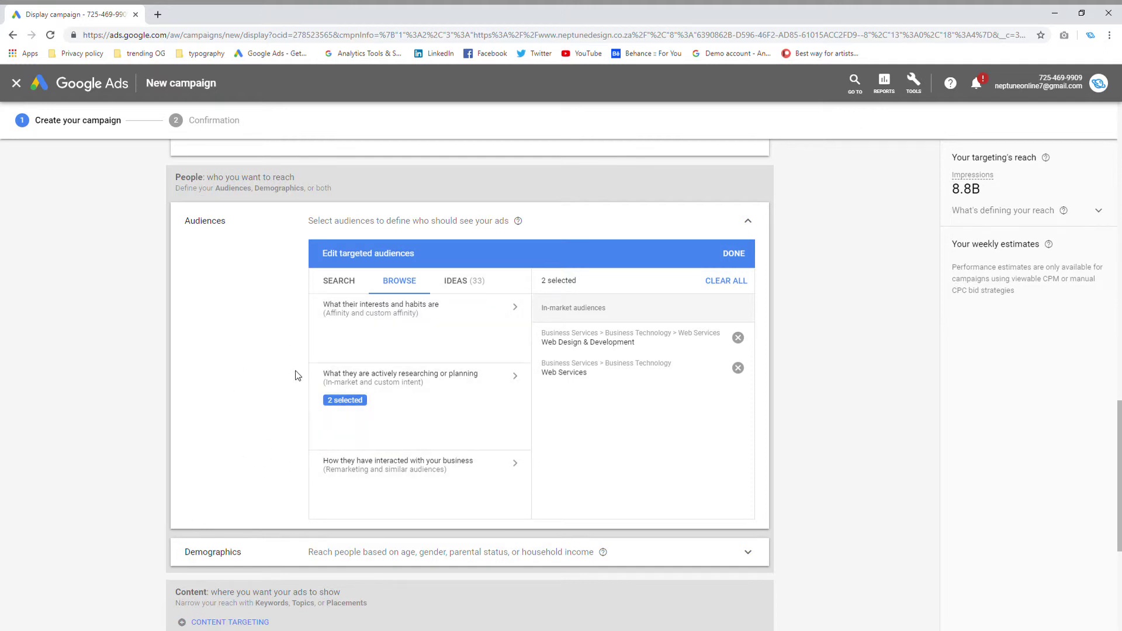
pyautogui.click(350, 286)
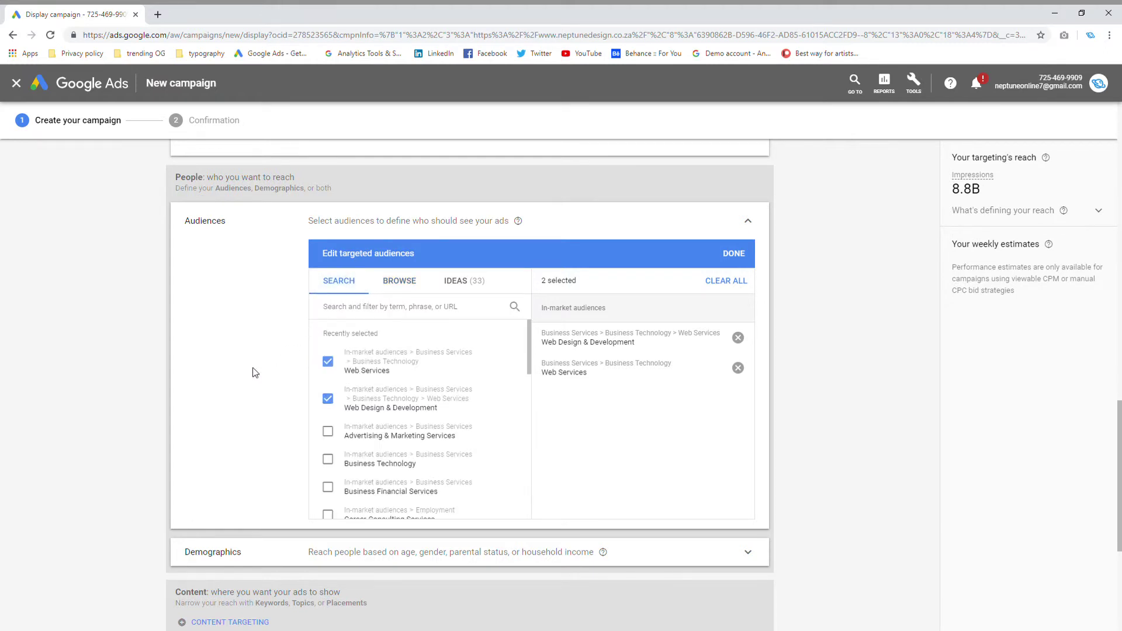
pyautogui.scroll(-2, 253, 372)
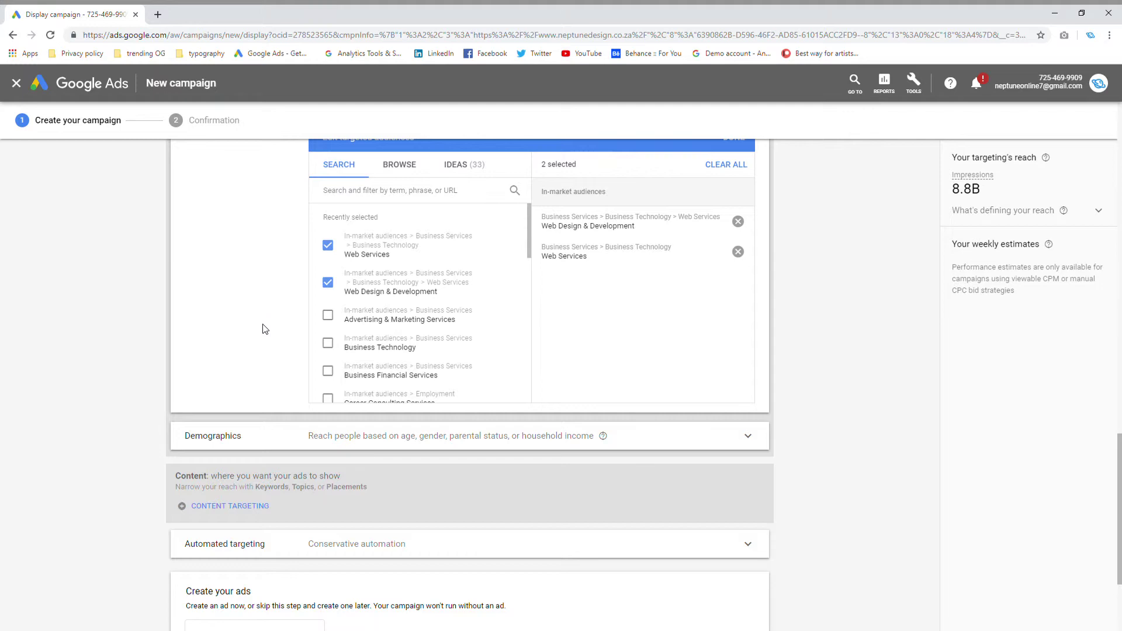
pyautogui.scroll(-1, 292, 351)
# Exclude the 18 - 24 age group from demographic targeting, dropping reach to 8.1B
pyautogui.scroll(-1, 701, 404)
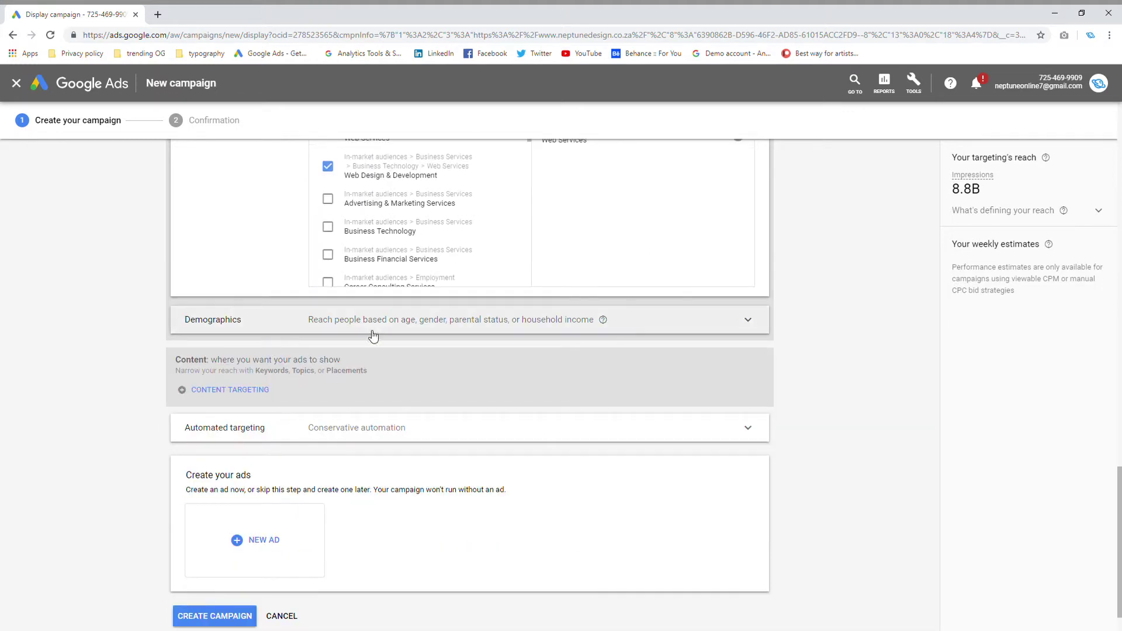
pyautogui.click(748, 320)
pyautogui.scroll(-1, 823, 333)
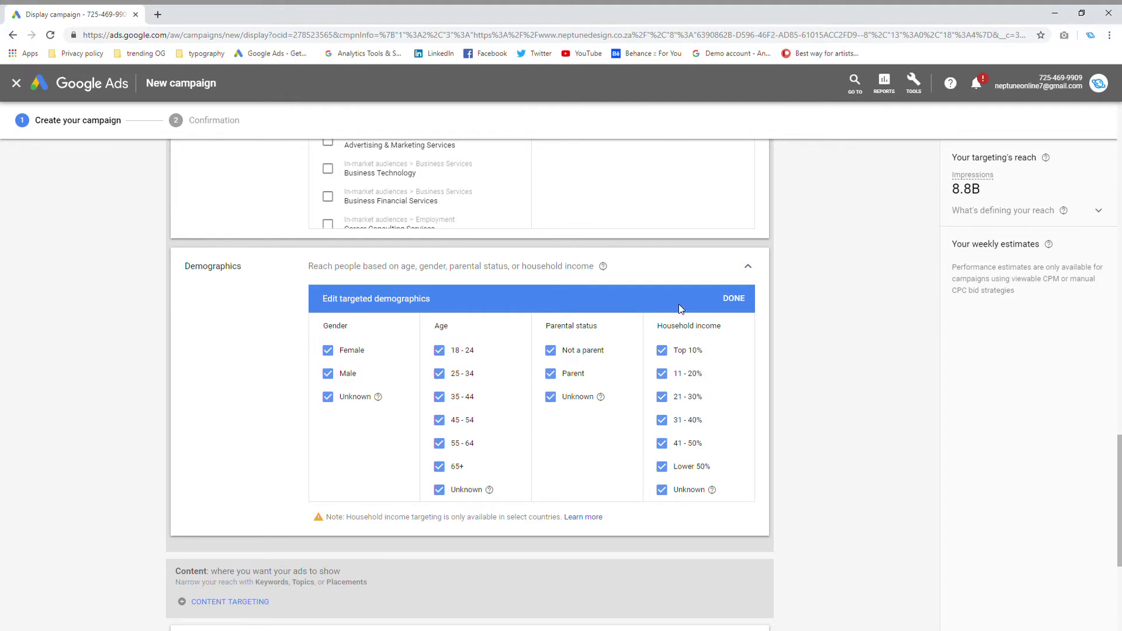
pyautogui.click(439, 351)
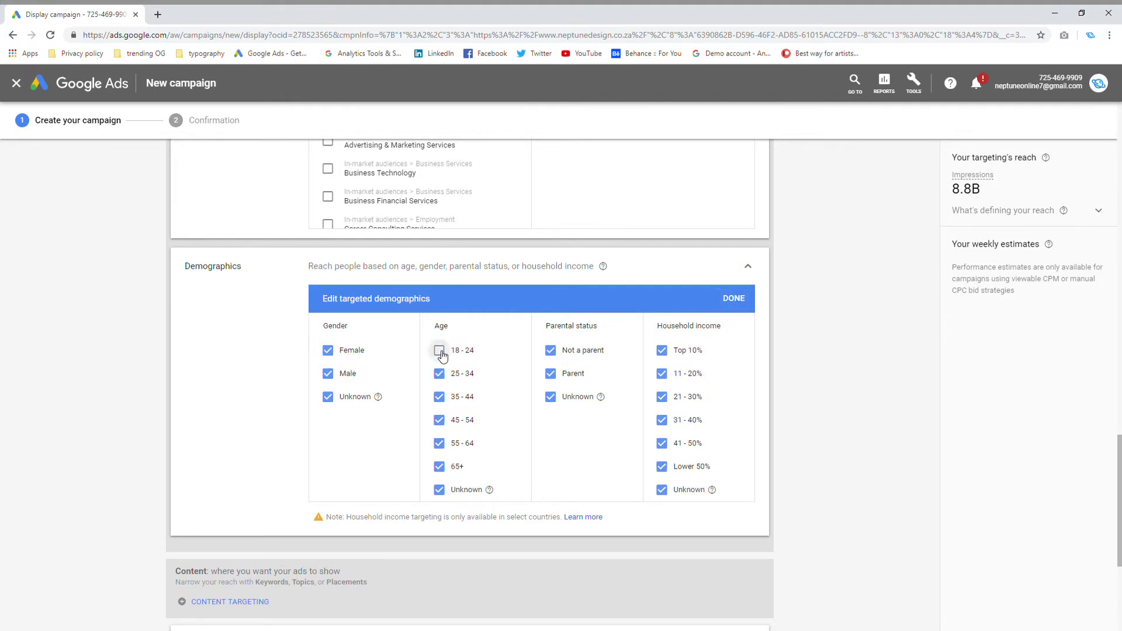
pyautogui.click(751, 269)
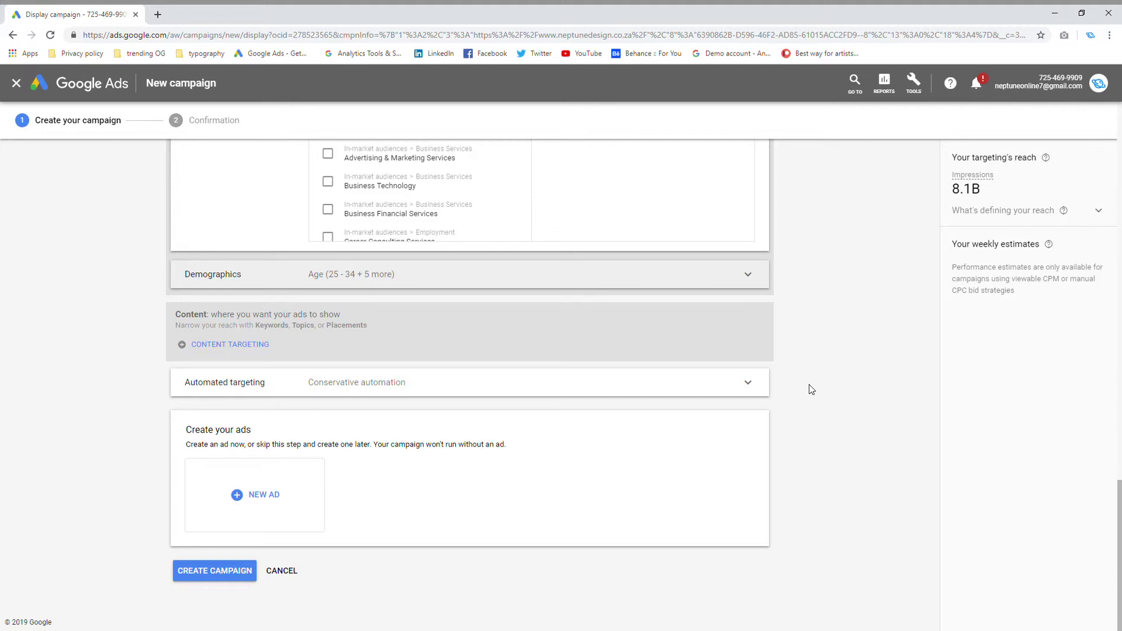
# Expand Automated targeting and keep Conservative automation as the setting
pyautogui.click(751, 384)
pyautogui.scroll(-1, 72, 404)
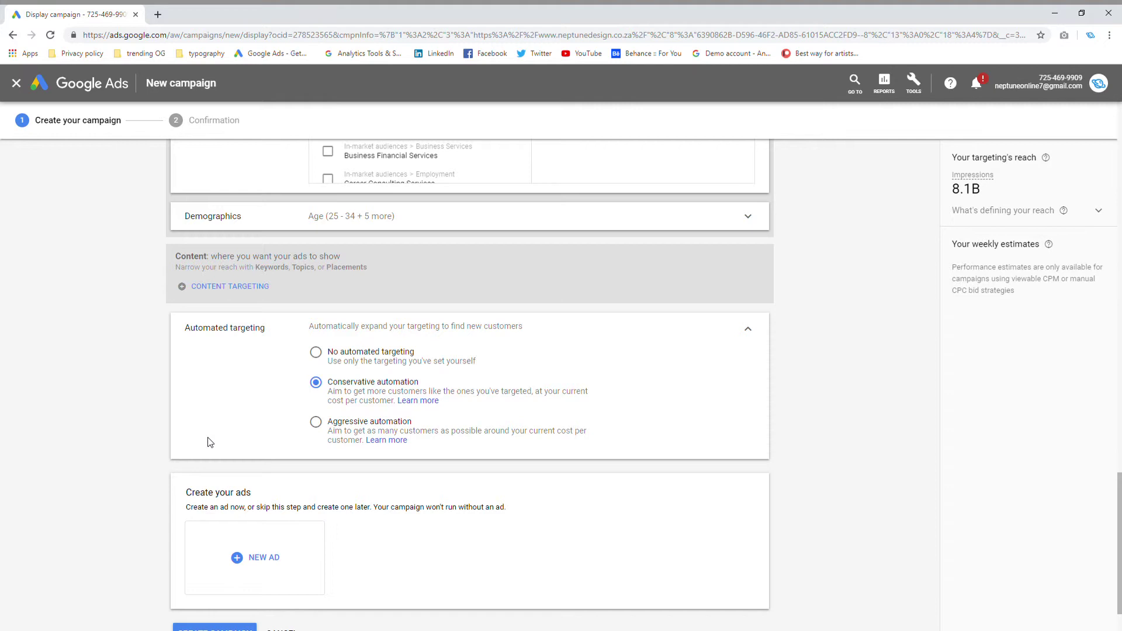
pyautogui.scroll(6, 287, 351)
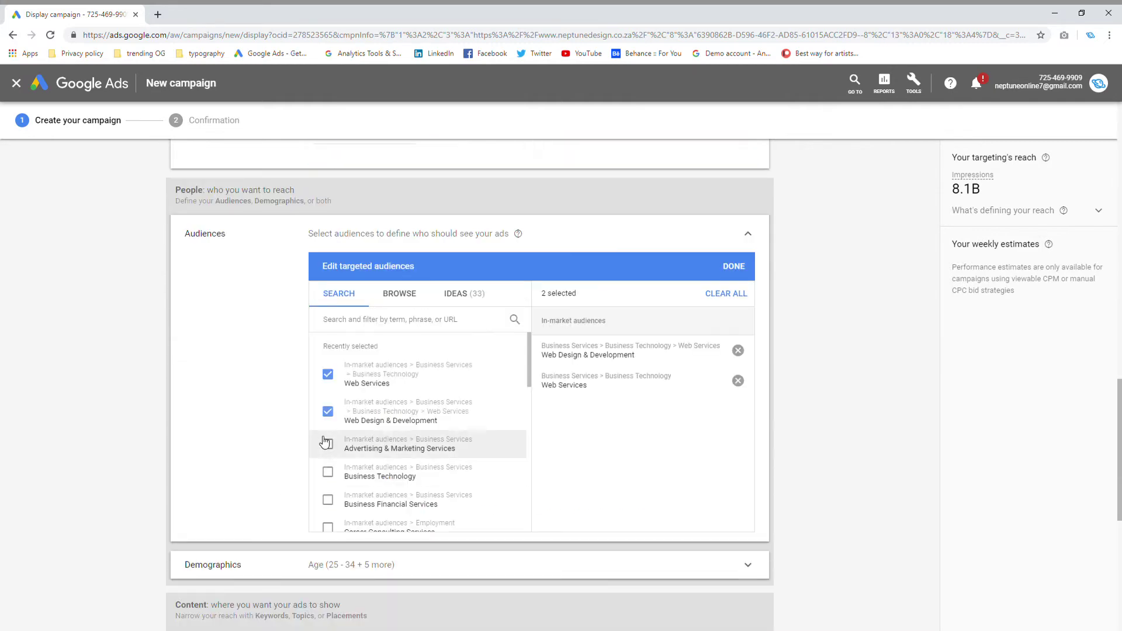
pyautogui.scroll(-7, 270, 350)
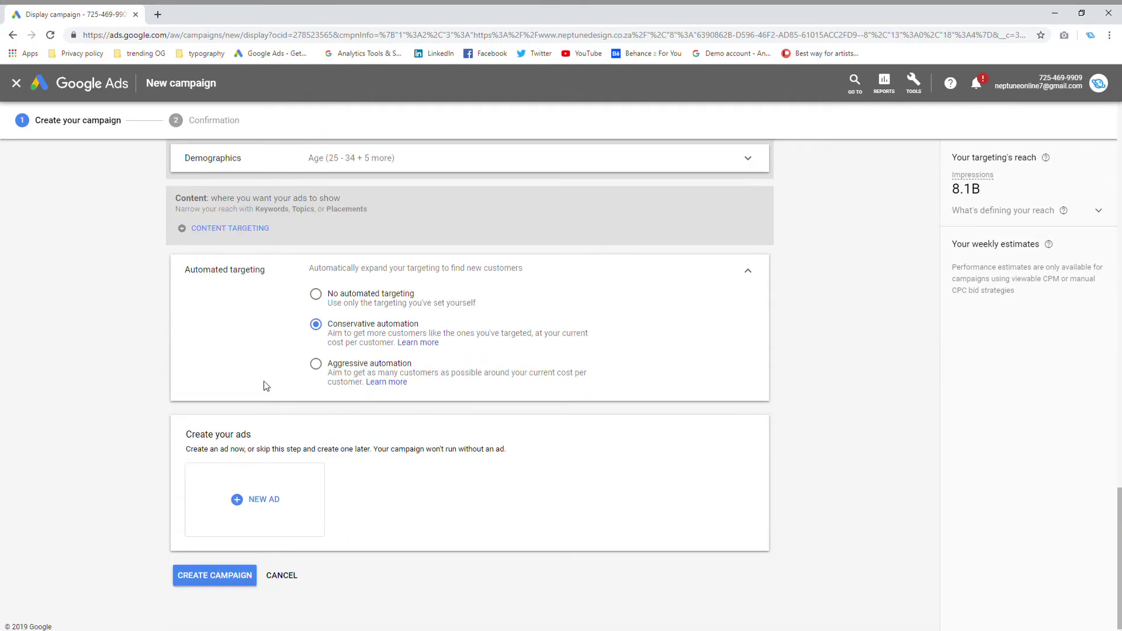
pyautogui.scroll(-1, 219, 412)
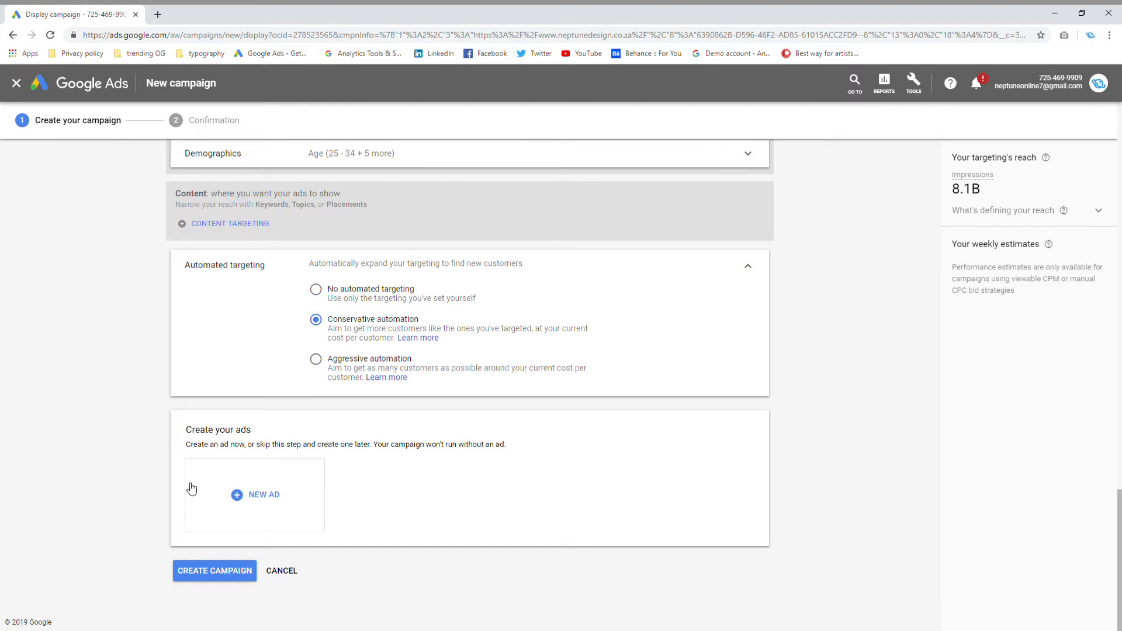
# Start a new ad using the Upload display ads option
pyautogui.click(257, 497)
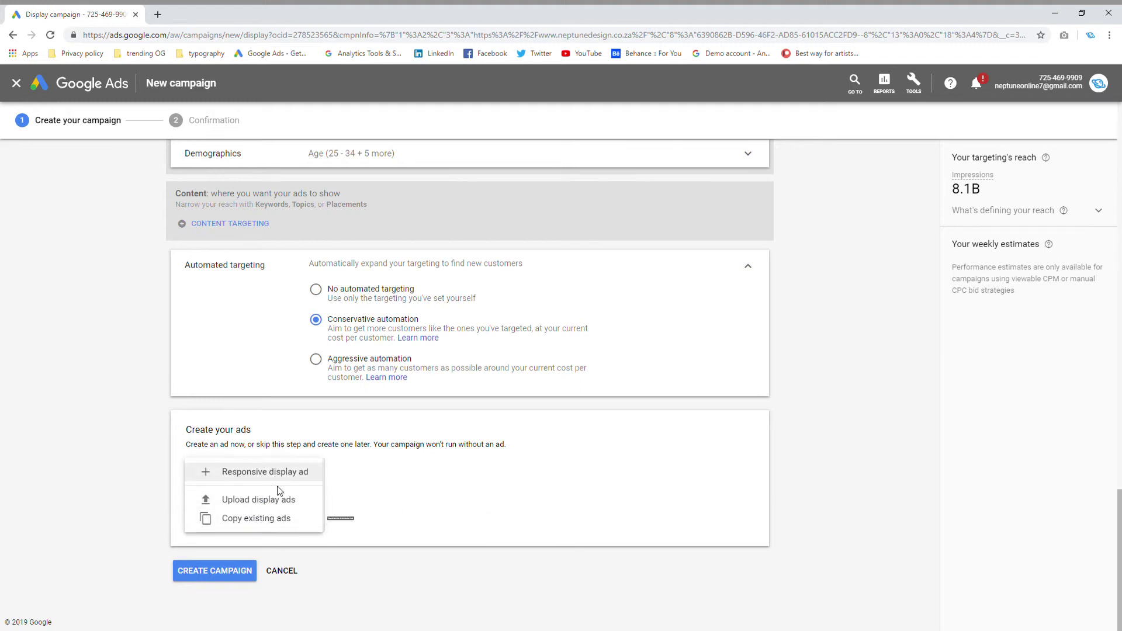
pyautogui.click(283, 502)
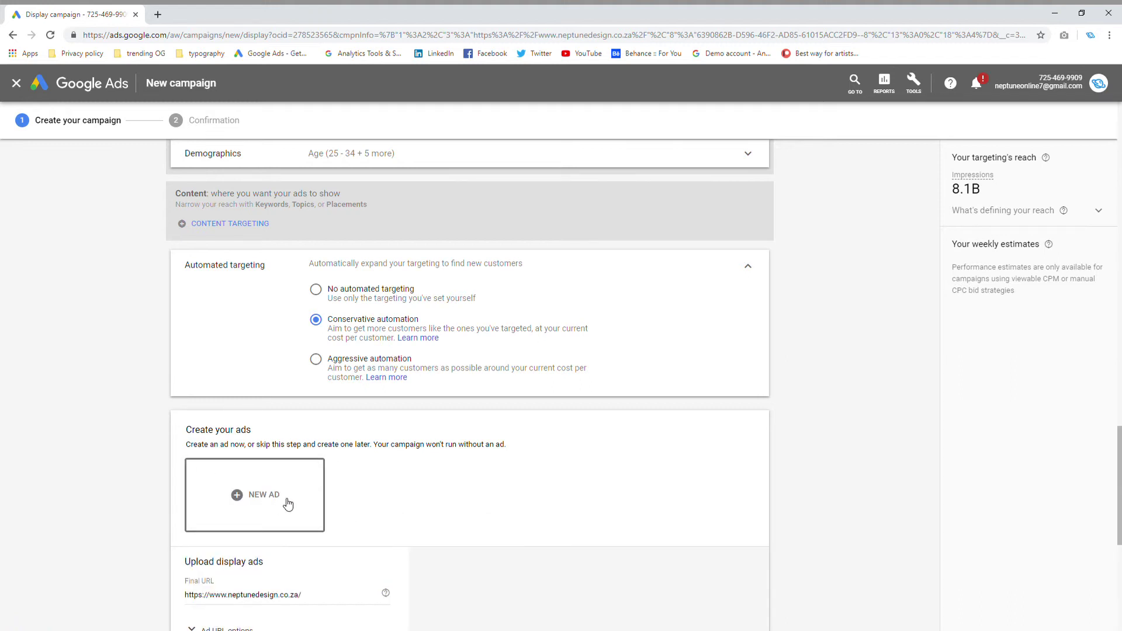
pyautogui.scroll(-4, 280, 503)
pyautogui.scroll(-1, 199, 508)
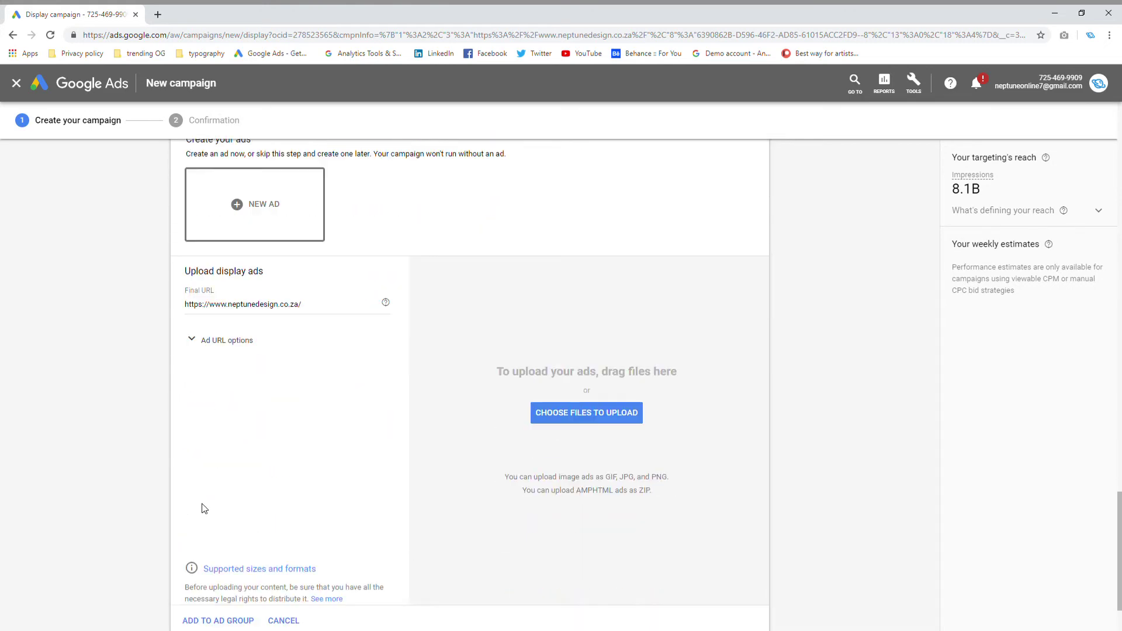
# Upload the ad image files, keeping 12 and dismissing errors for the three rejected files
pyautogui.click(564, 409)
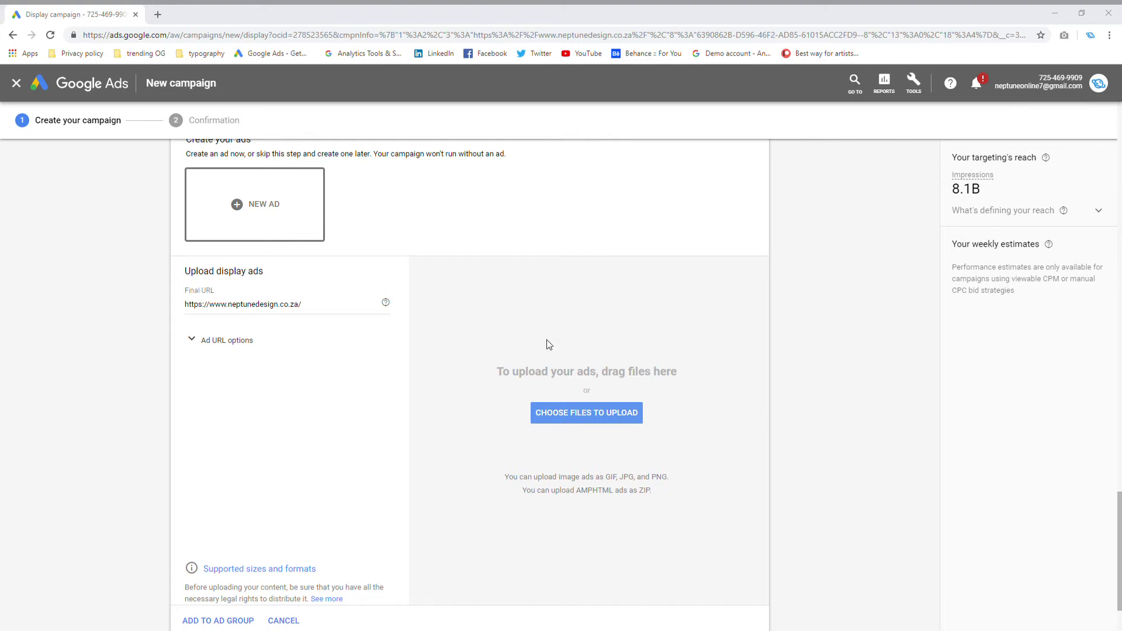
pyautogui.moveTo(548, 345)
pyautogui.mouseDown()
pyautogui.moveTo(481, 304)
pyautogui.moveTo(569, 333)
pyautogui.moveTo(560, 336)
pyautogui.mouseUp()
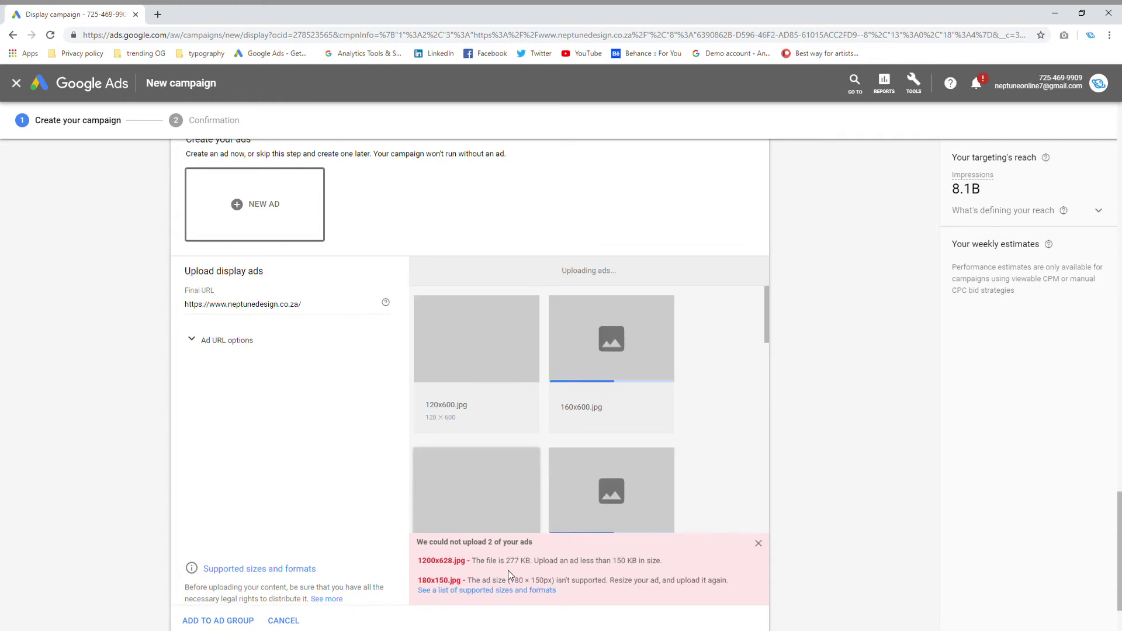
pyautogui.scroll(-3, 644, 410)
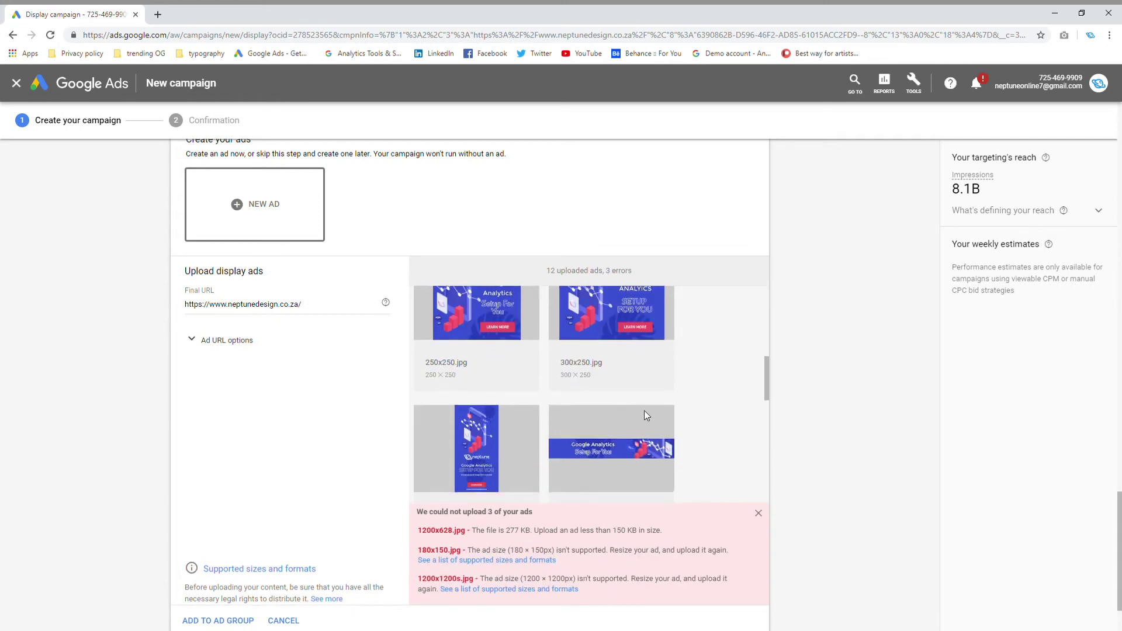
pyautogui.click(758, 513)
pyautogui.scroll(5, 719, 511)
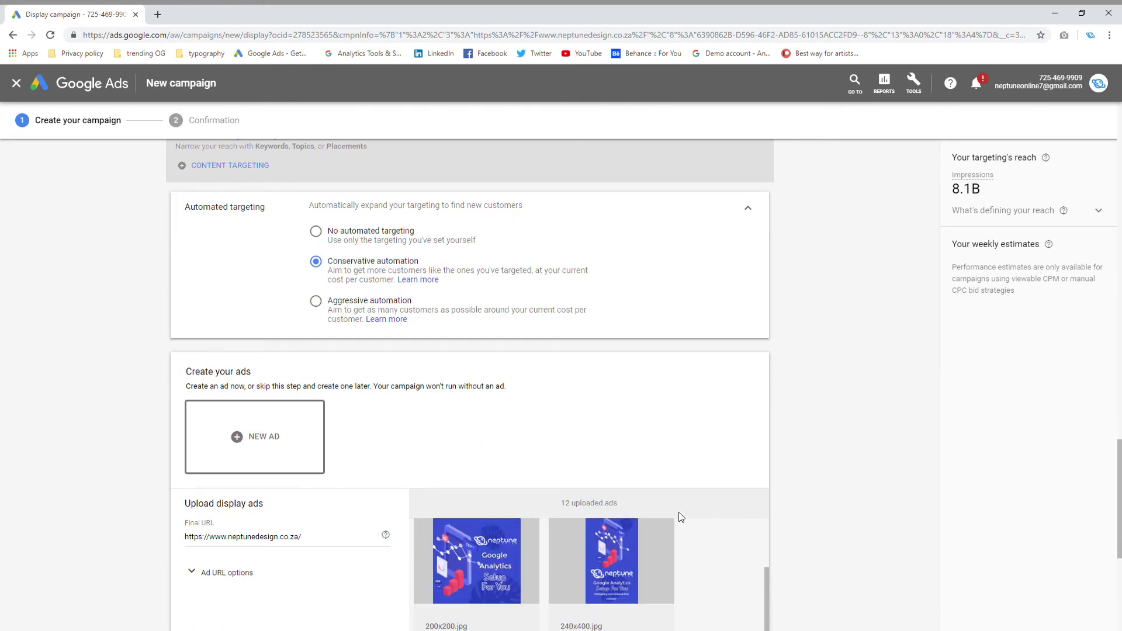
pyautogui.scroll(-3, 696, 515)
pyautogui.scroll(-4, 797, 482)
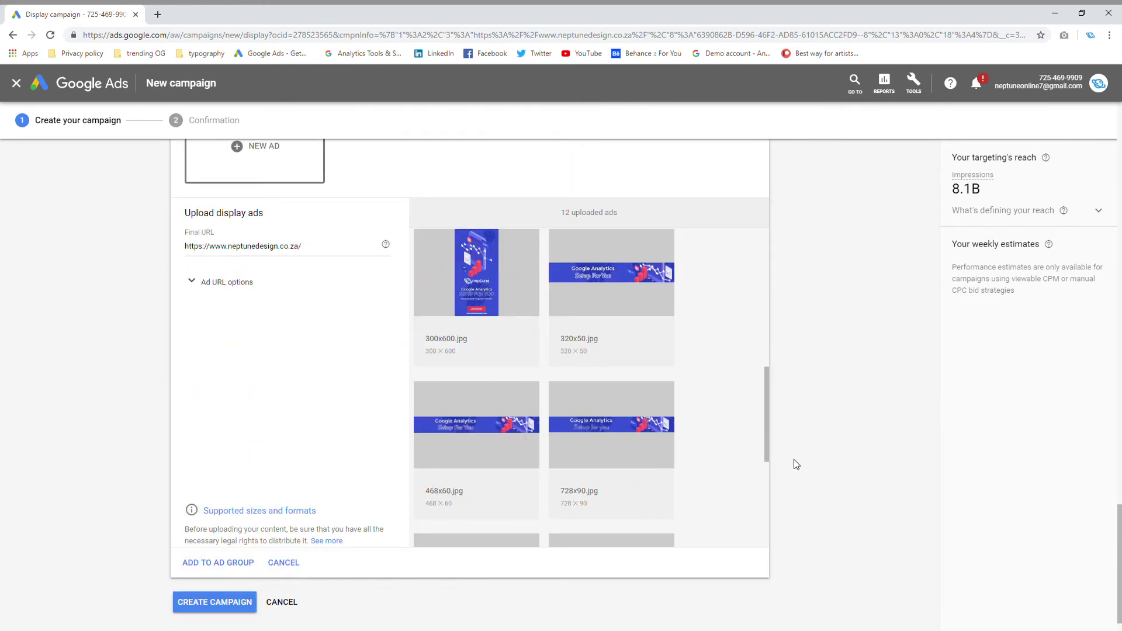
pyautogui.scroll(-1, 796, 464)
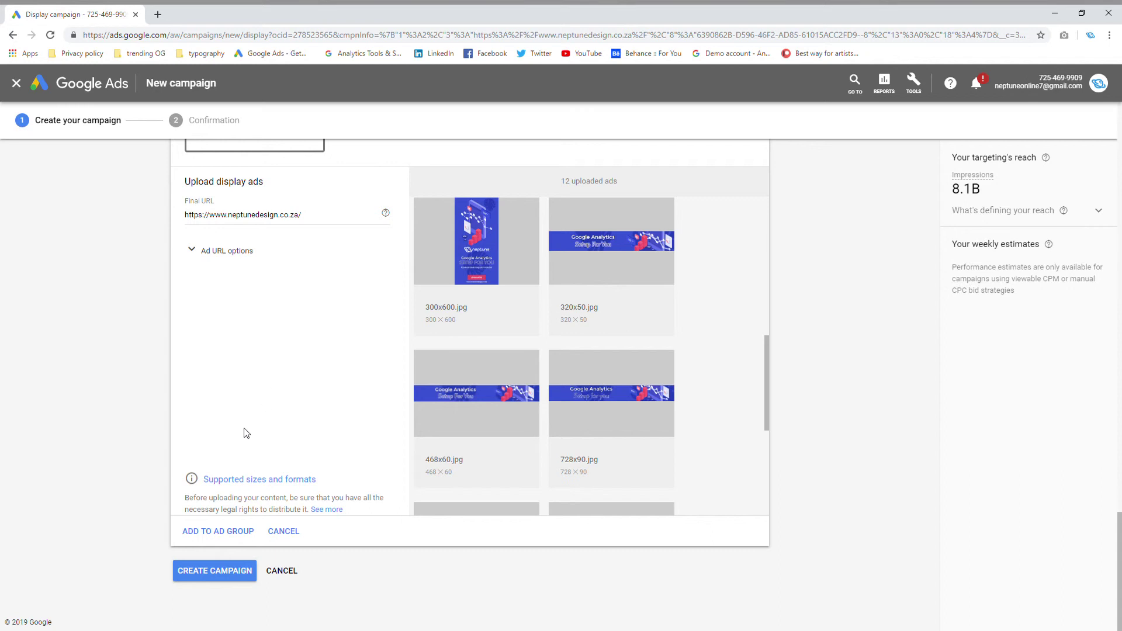
pyautogui.click(251, 479)
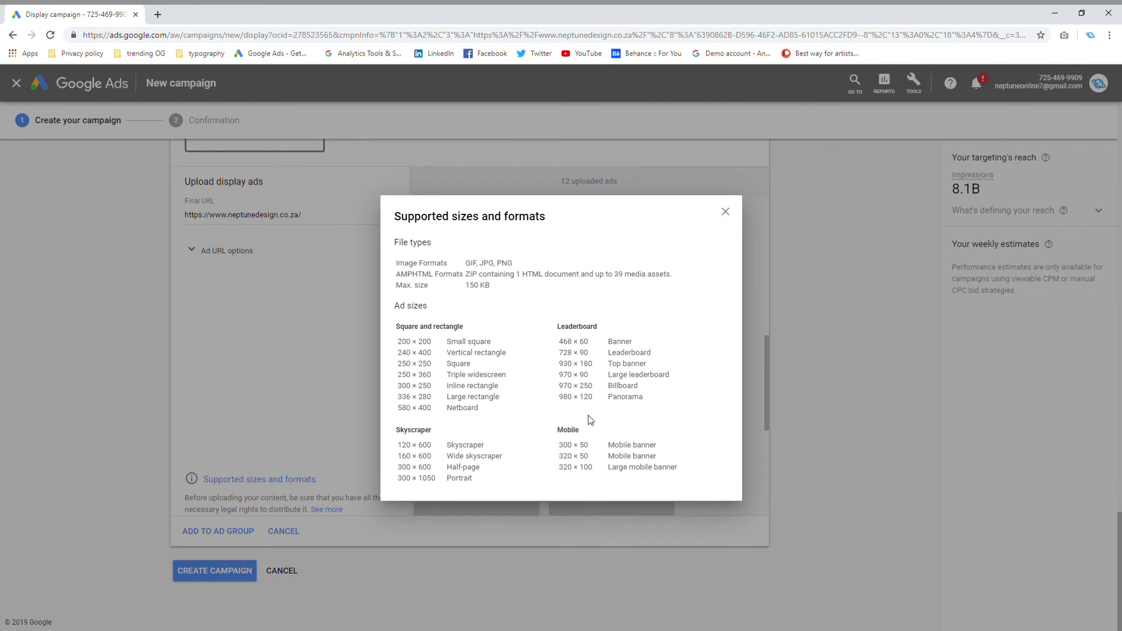
pyautogui.click(725, 212)
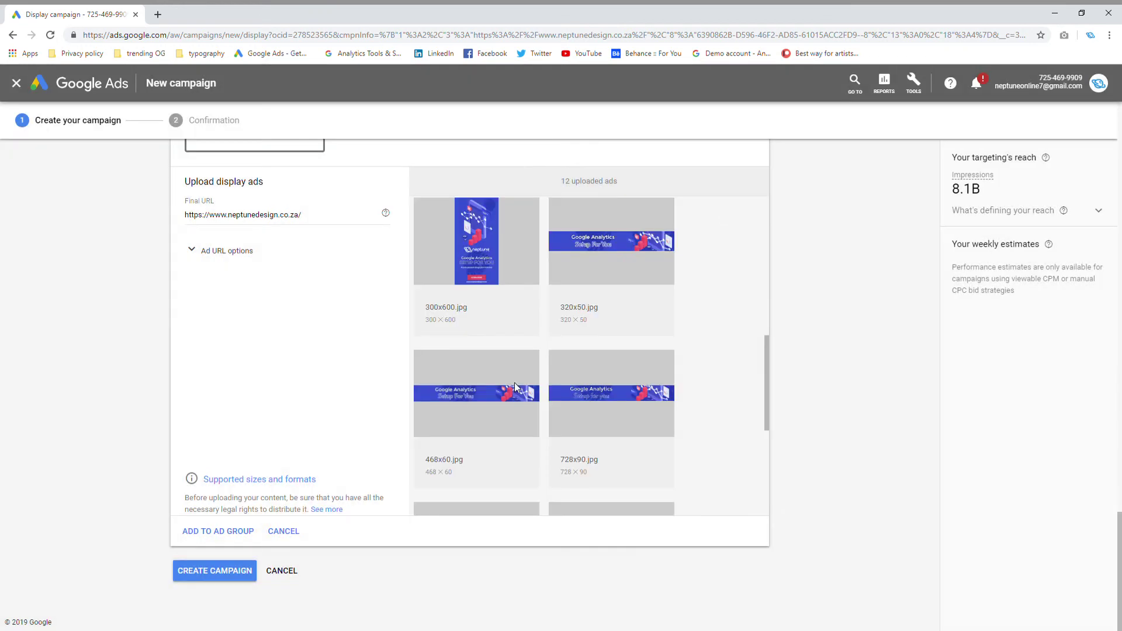
pyautogui.click(293, 481)
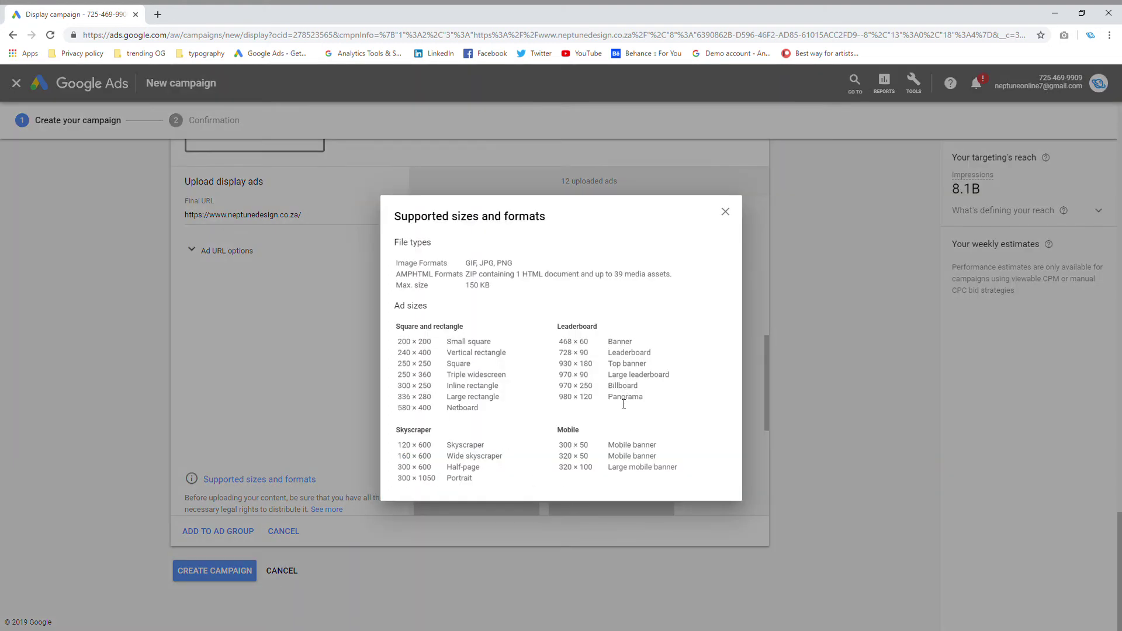
pyautogui.click(725, 211)
# Create the campaign and expand Ad group 1 to show bid, audiences, demographics and 12 ads
pyautogui.click(221, 573)
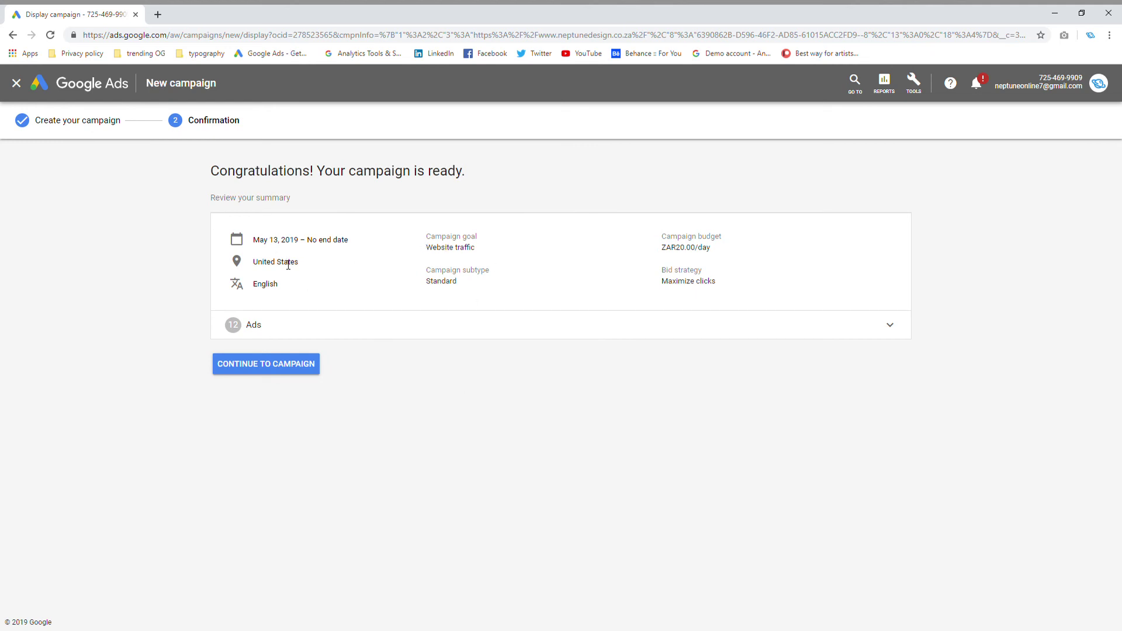
pyautogui.click(889, 325)
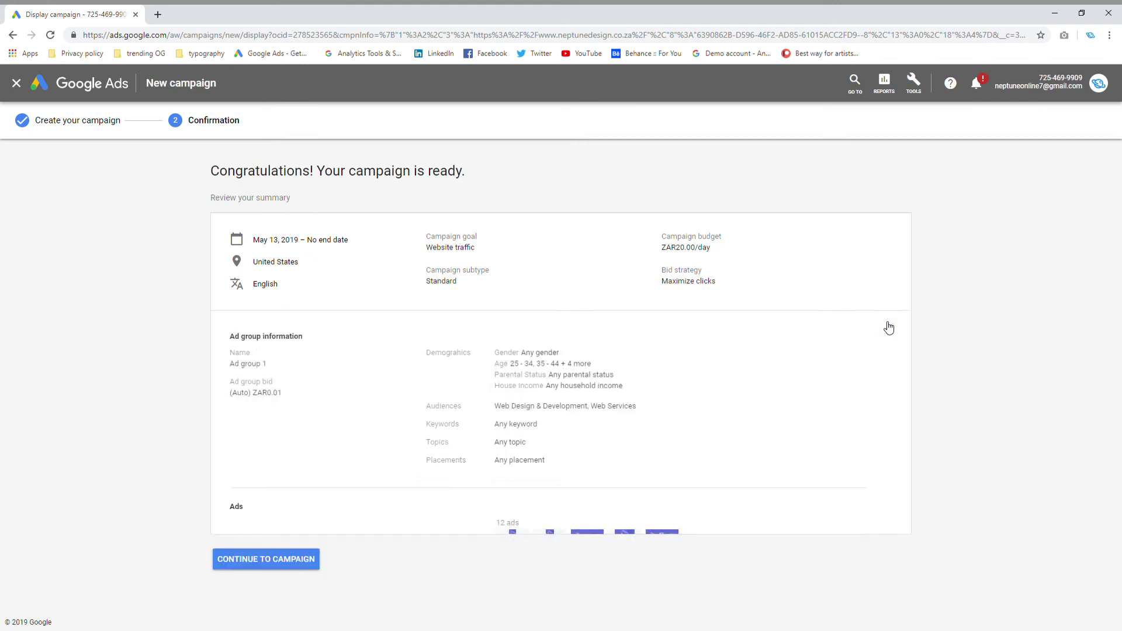
pyautogui.scroll(-1, 990, 300)
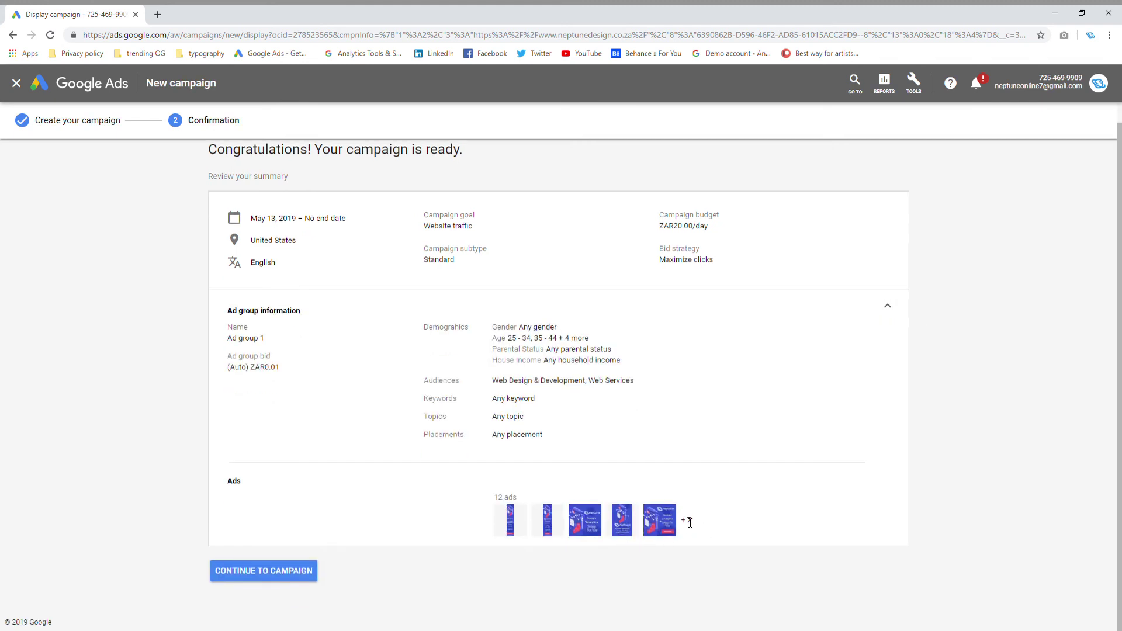